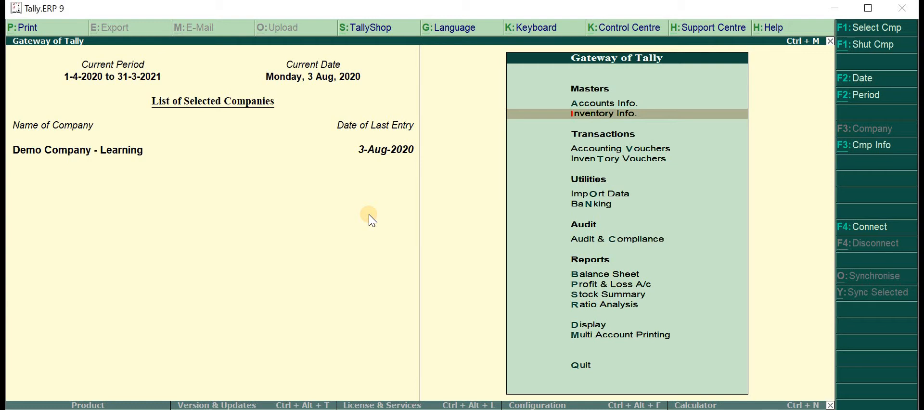
# Set Integrate accounts and inventory to Yes in the company's accounting features and save the change
pyautogui.press('F11')
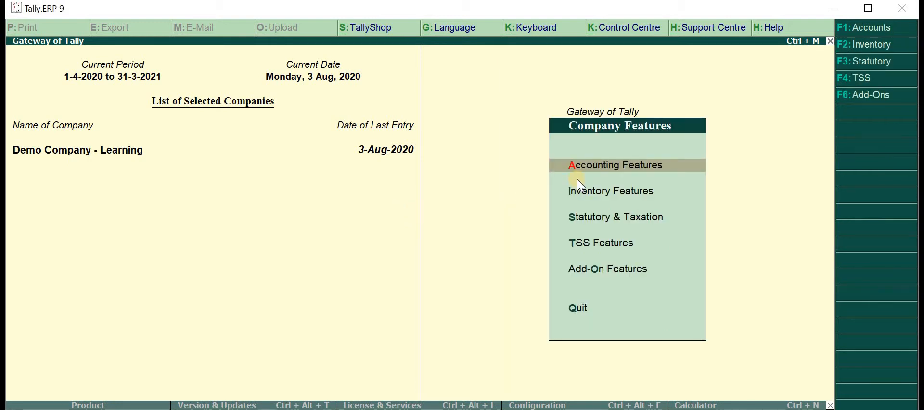
pyautogui.press('Return')
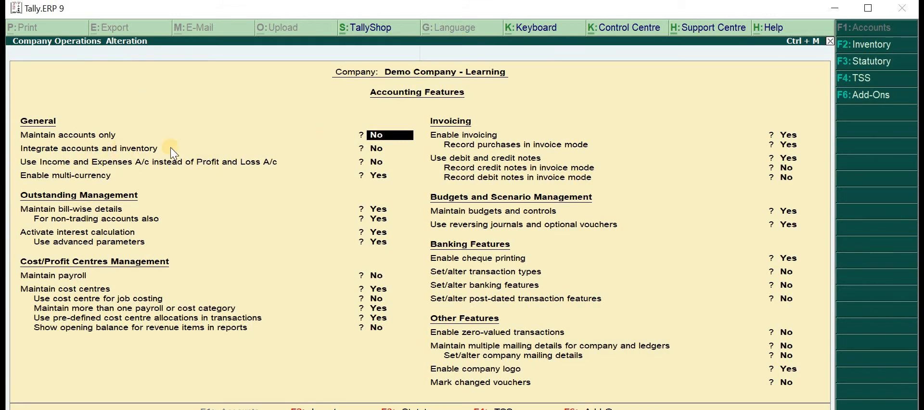
pyautogui.click(378, 150)
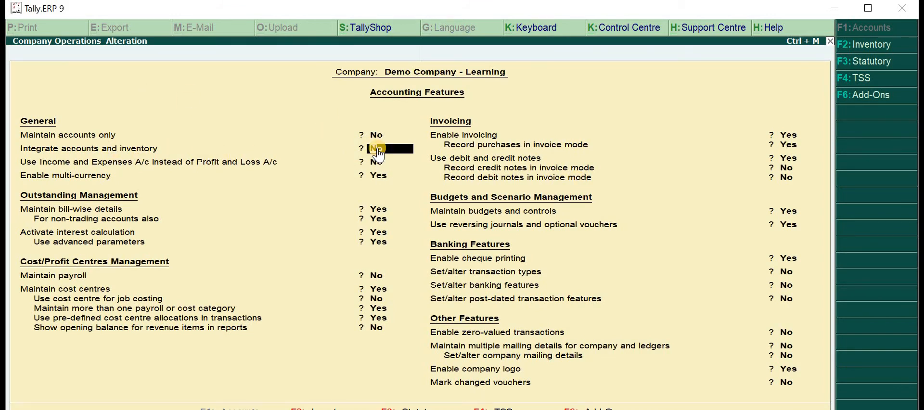
pyautogui.press('y')
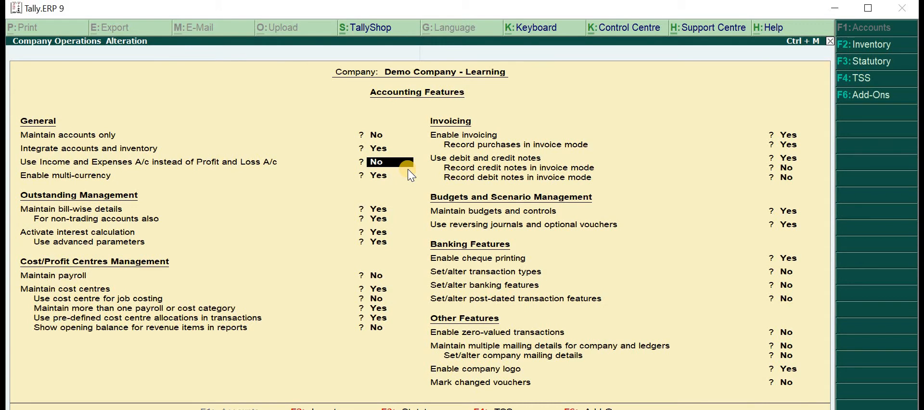
pyautogui.press('Return')
pyautogui.press('Return')
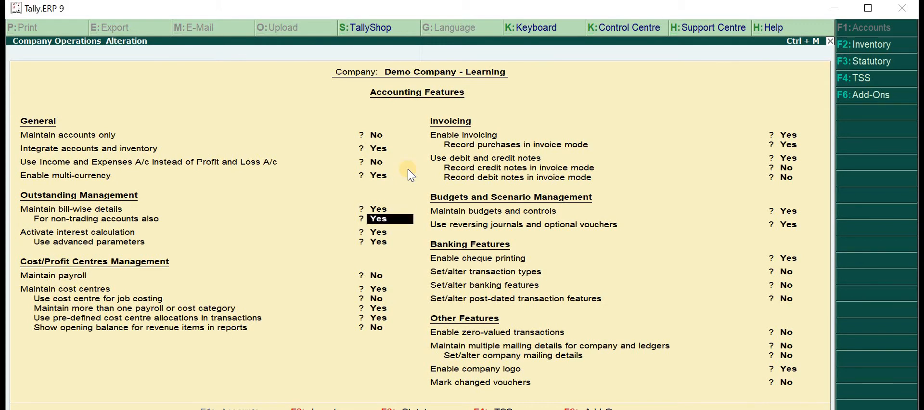
pyautogui.hotkey('ctrl', 'a')
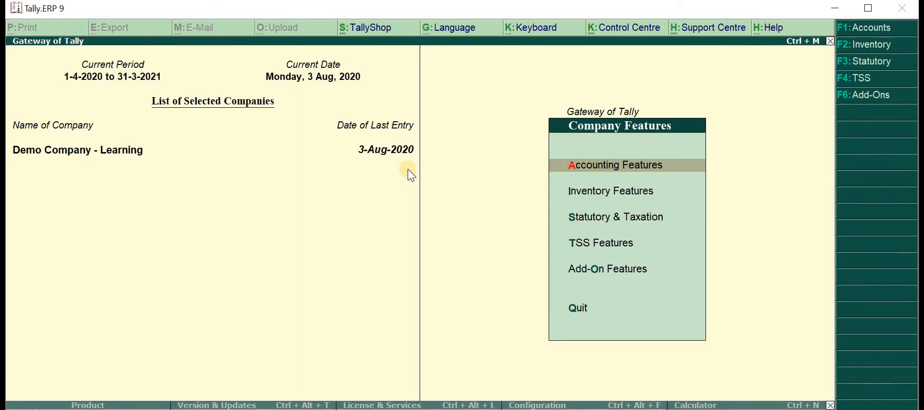
pyautogui.press('Escape')
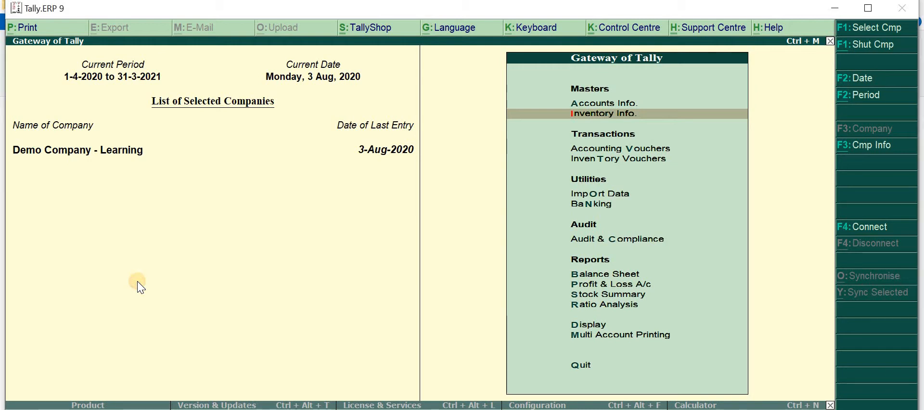
# Set Maintain multiple Godowns to Yes in the company's inventory features
pyautogui.press('F11')
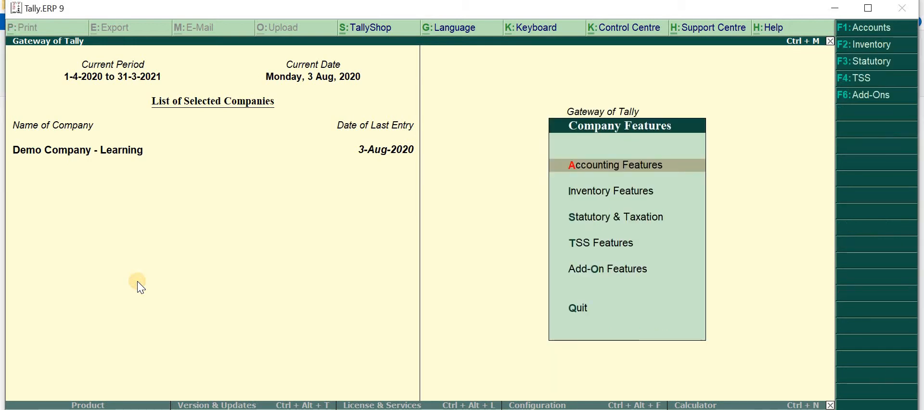
pyautogui.press('Return')
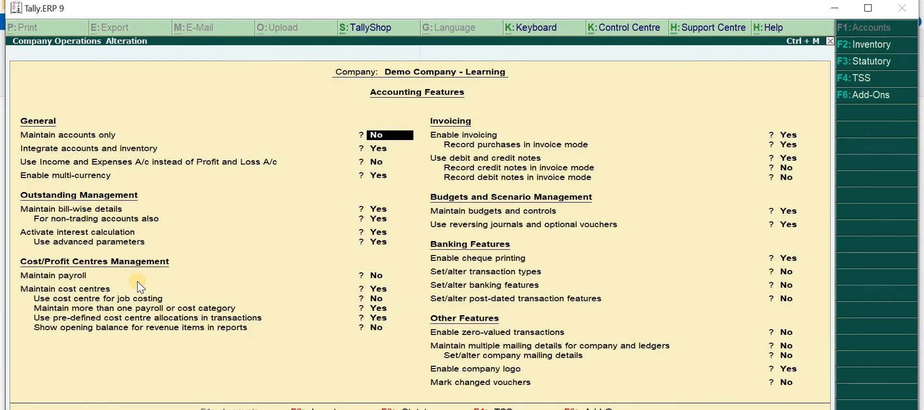
pyautogui.click(871, 44)
pyautogui.press('Return')
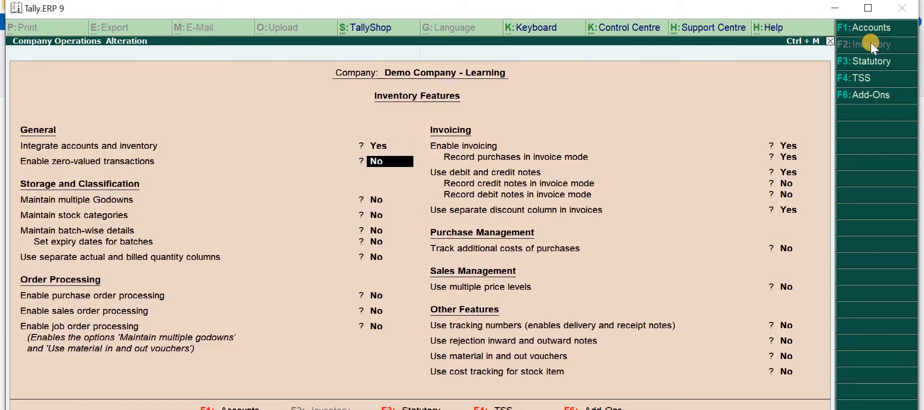
pyautogui.press('Return')
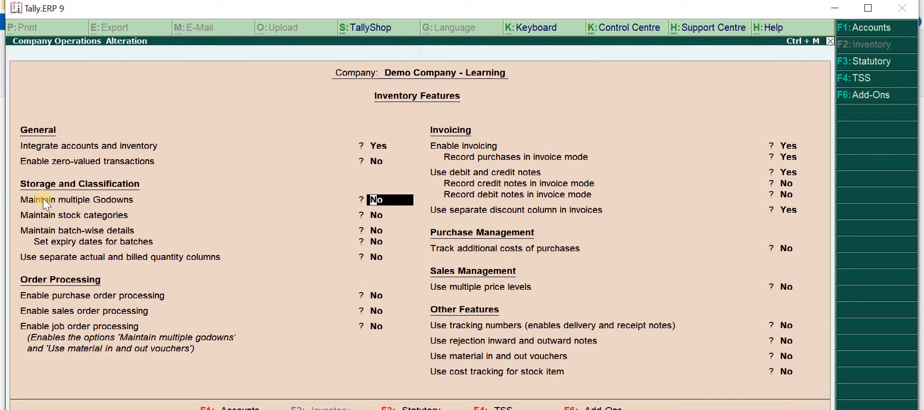
pyautogui.write('y')
pyautogui.press('Return')
# Set Enable zero-valued transactions to Yes and save the inventory features
pyautogui.press('BackSpace')
pyautogui.press('BackSpace')
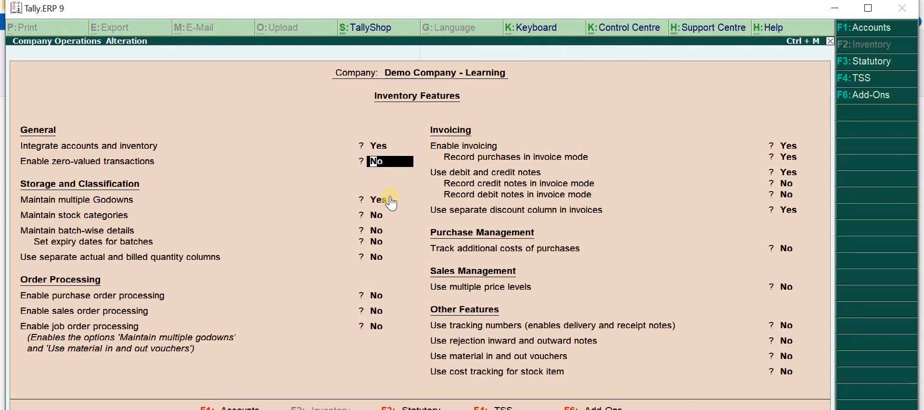
pyautogui.write('yes')
pyautogui.press('Return')
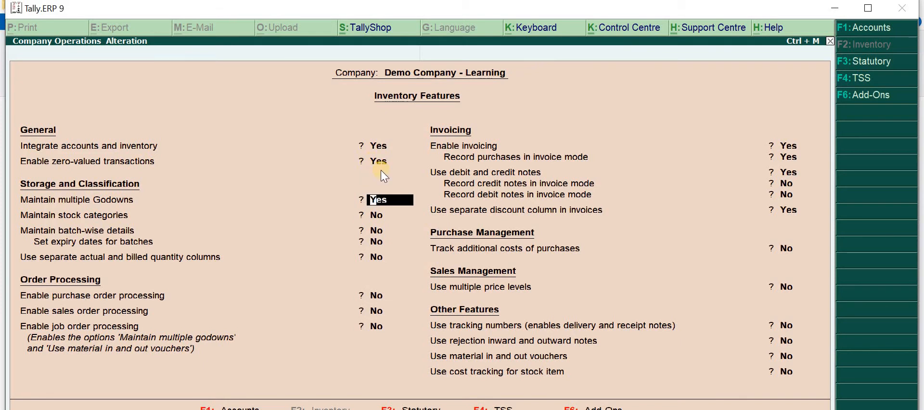
pyautogui.press('Return')
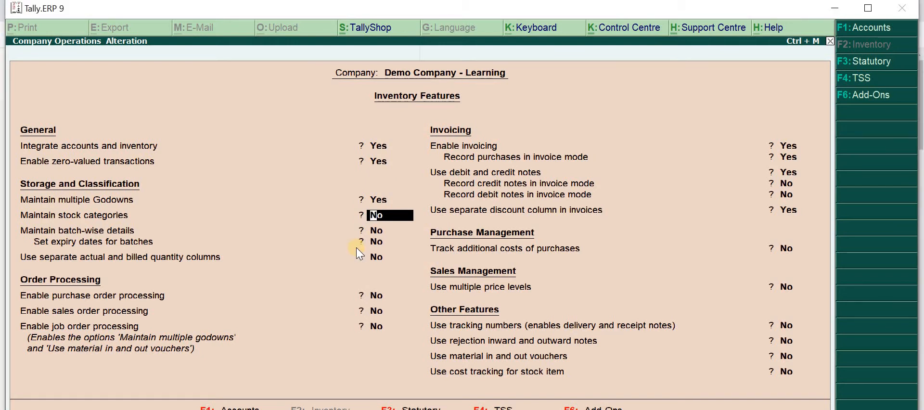
pyautogui.hotkey('ctrl', 'a')
pyautogui.press('Escape')
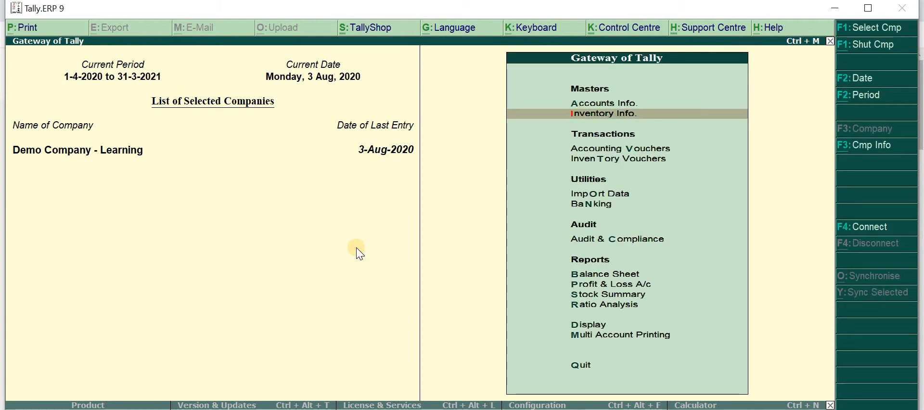
# Display the godown inventory statement for Main Location
pyautogui.press('s')
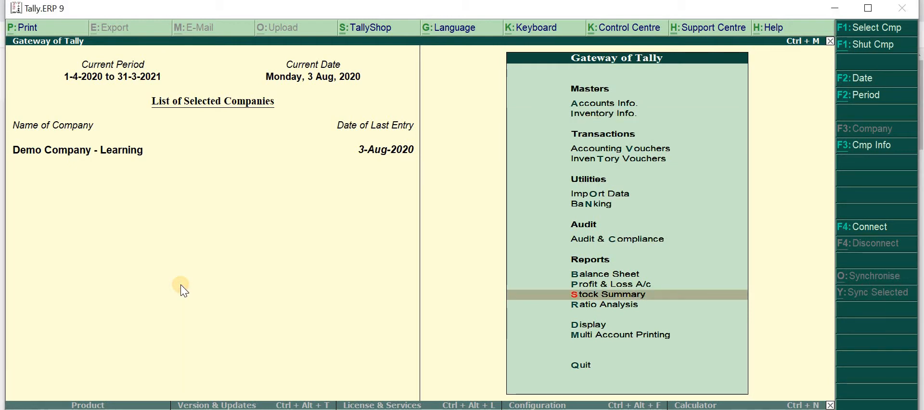
pyautogui.press('Down')
pyautogui.press('Down')
pyautogui.press('Return')
pyautogui.press('Down')
pyautogui.press('Down')
pyautogui.press('Down')
pyautogui.press('Down')
pyautogui.press('Down')
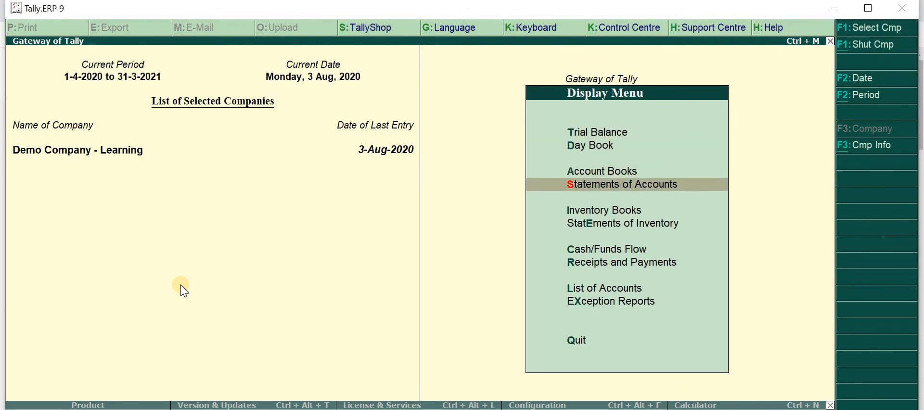
pyautogui.click(634, 232)
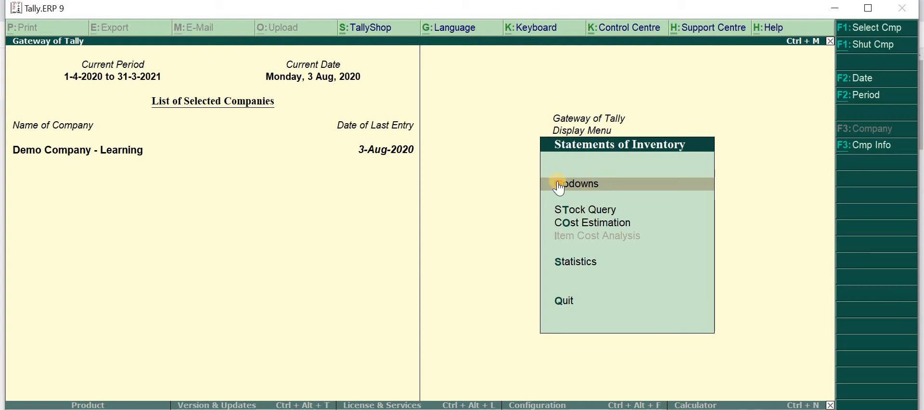
pyautogui.click(678, 189)
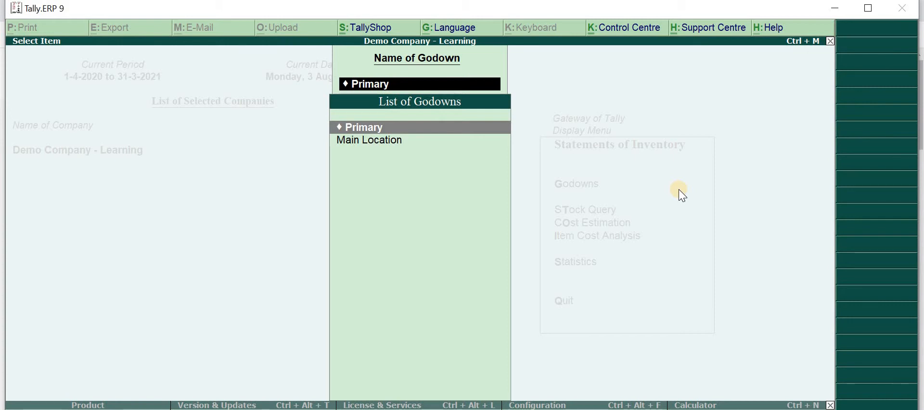
pyautogui.press('Down')
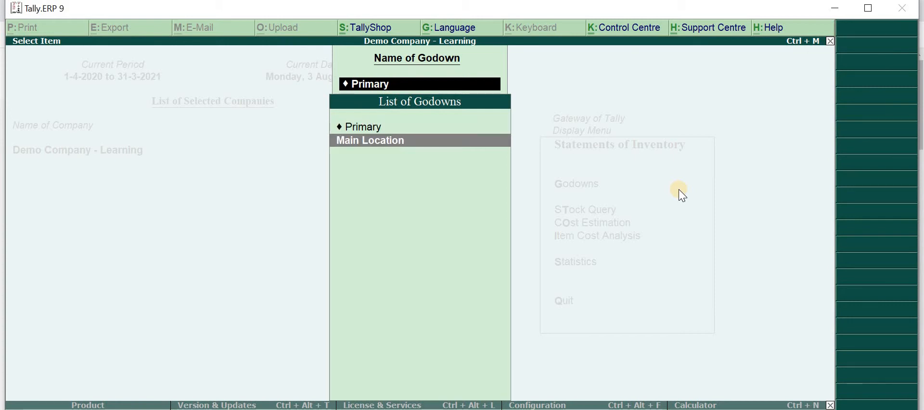
pyautogui.press('Return')
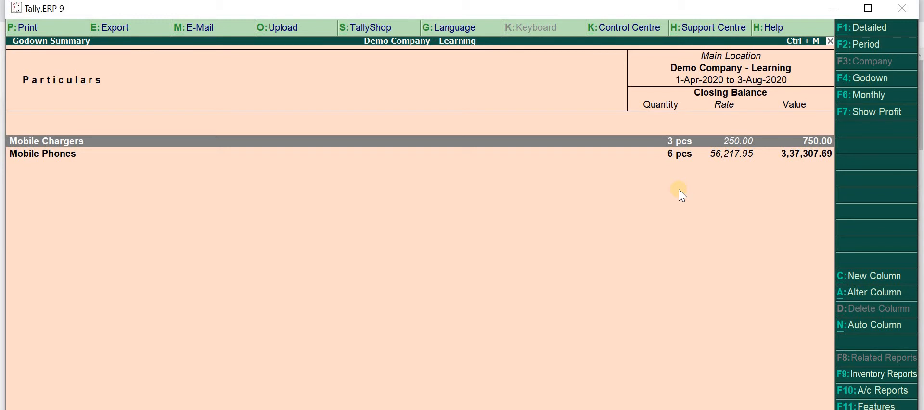
# Expand the godown summary to individual stock items, examine it, and return to the Gateway of Tally
pyautogui.hotkey('alt', 'F1')
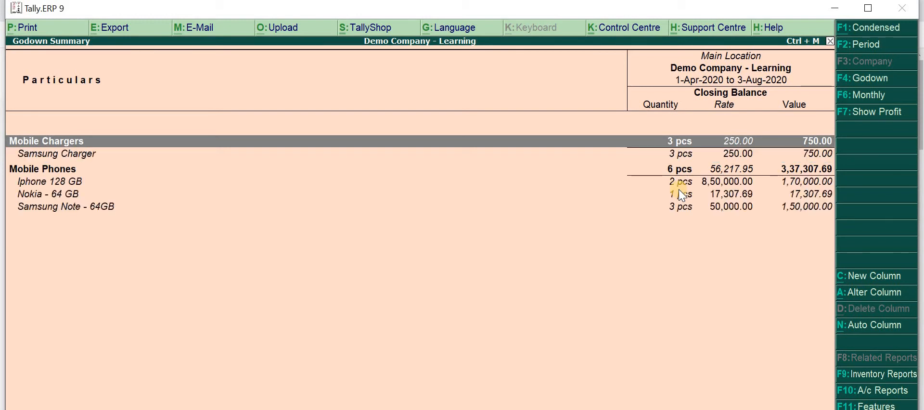
pyautogui.click(554, 155)
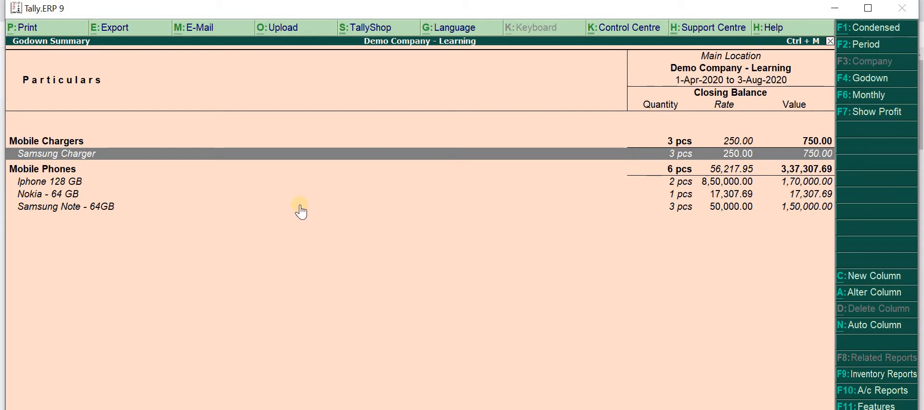
pyautogui.hotkey('alt', 'Tab')
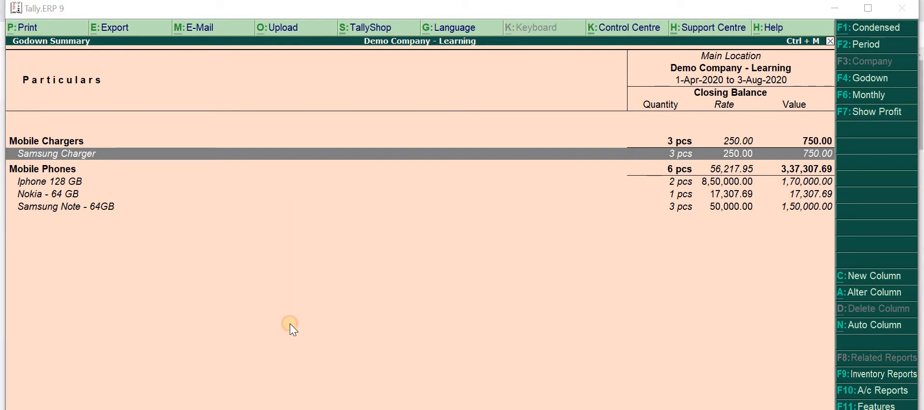
pyautogui.click(289, 324)
pyautogui.press('Escape')
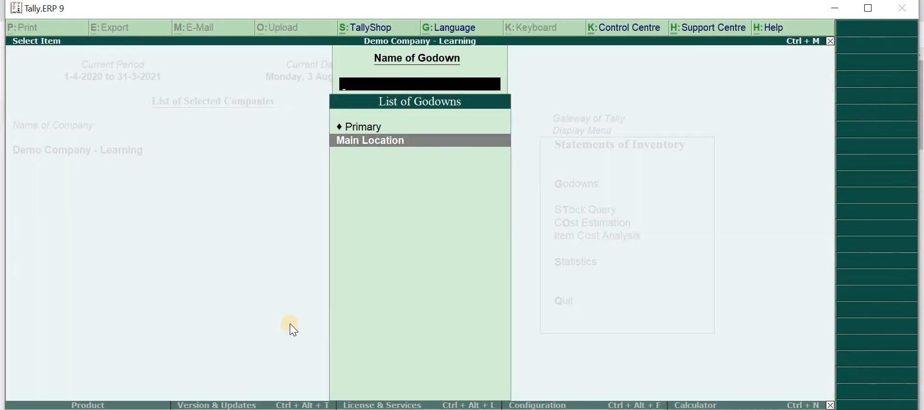
pyautogui.press('Escape')
pyautogui.press('Escape')
pyautogui.press('Escape')
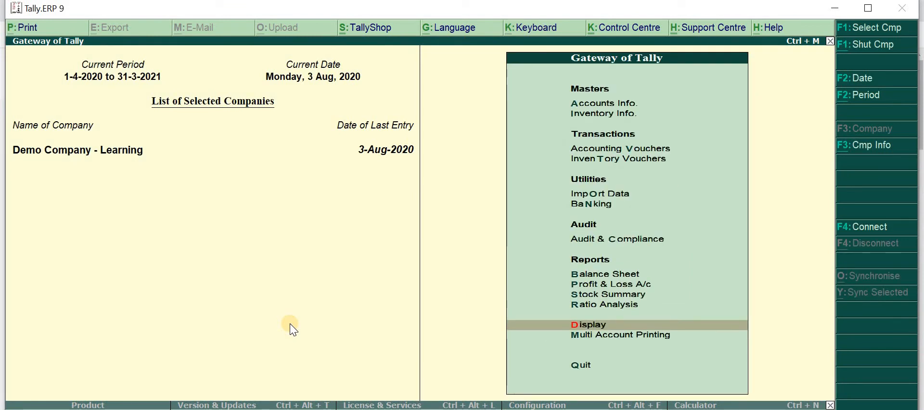
# Start creating a single godown and name it Room 1 - Accessories
pyautogui.press('Up')
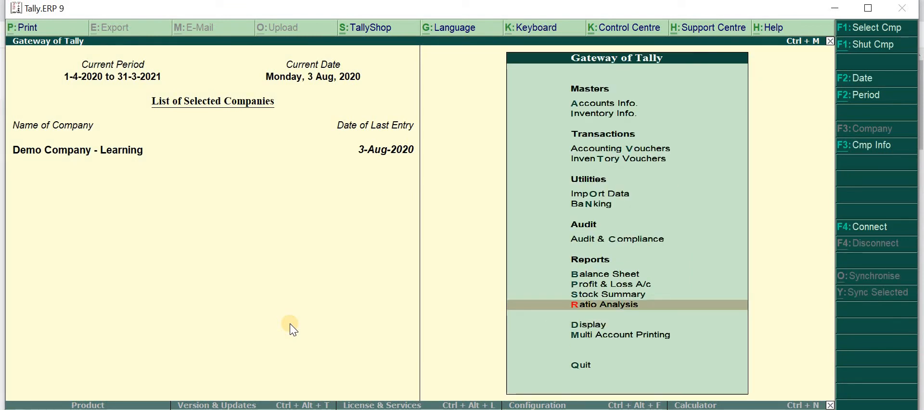
pyautogui.press('Up')
pyautogui.press('Up')
pyautogui.press('Up')
pyautogui.press('Up')
pyautogui.press('Up')
pyautogui.press('Up')
pyautogui.press('Up')
pyautogui.press('Up')
pyautogui.press('Up')
pyautogui.press('Up')
pyautogui.press('Down')
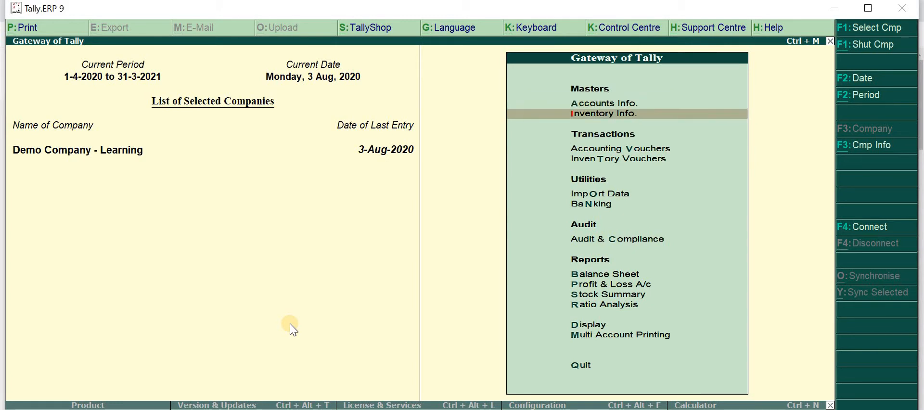
pyautogui.press('Return')
pyautogui.press('Down')
pyautogui.press('Down')
pyautogui.press('Down')
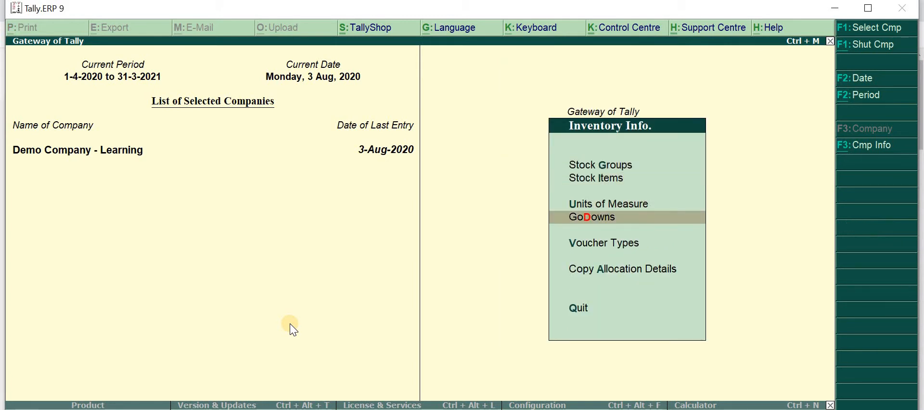
pyautogui.press('Return')
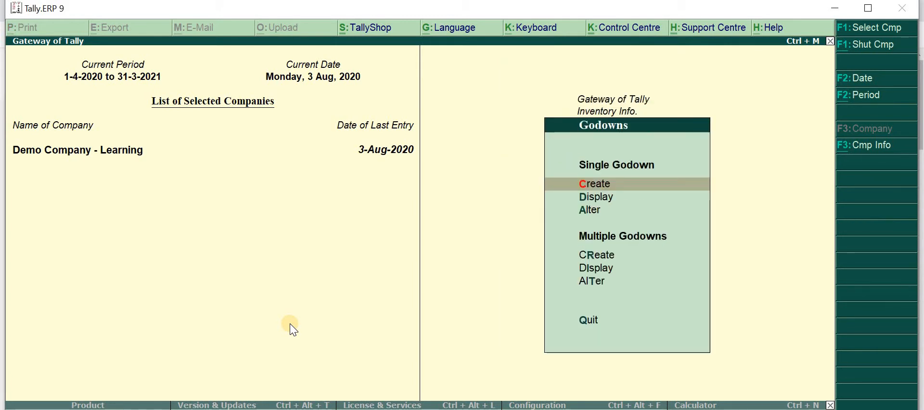
pyautogui.press('Return')
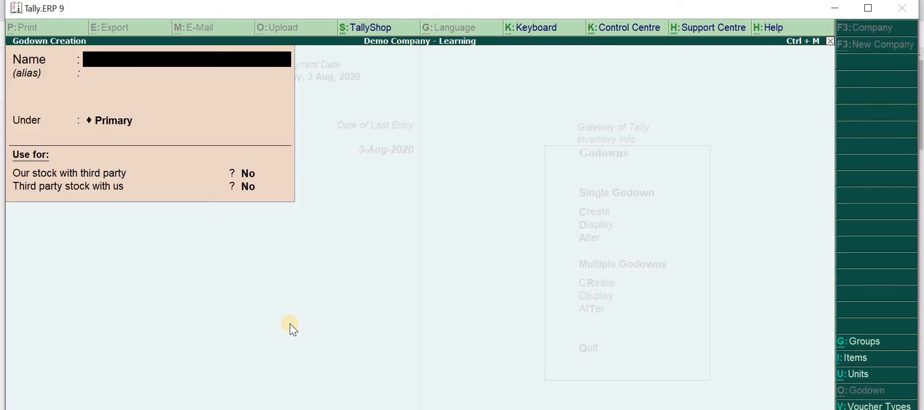
pyautogui.write('Room 1 - a')
pyautogui.write('cce')
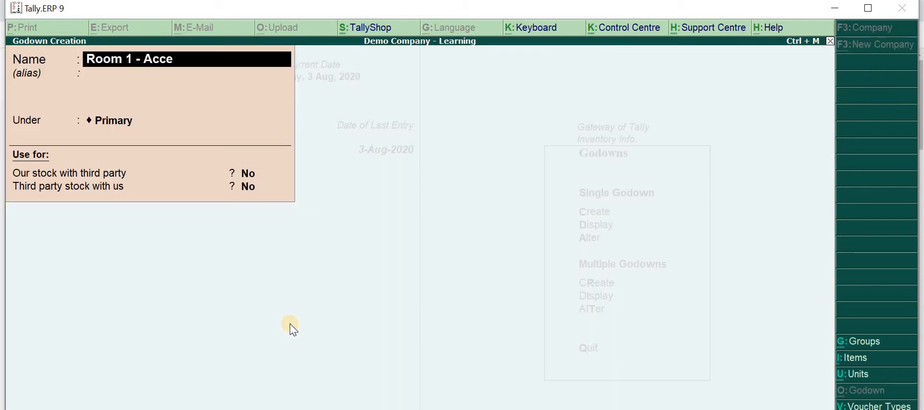
pyautogui.write('ssories')
# Place the new godown under Main Location, keep both third-party stock options at No, and save it
pyautogui.press('Return')
pyautogui.press('Return')
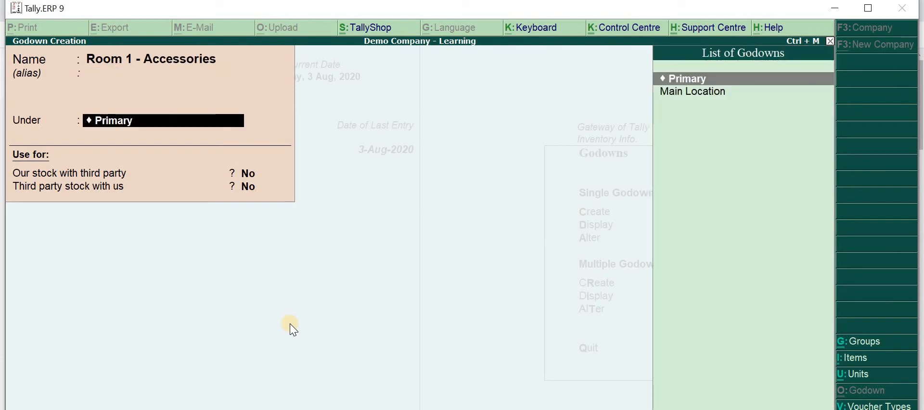
pyautogui.press('Down')
pyautogui.press('Return')
pyautogui.press('Return')
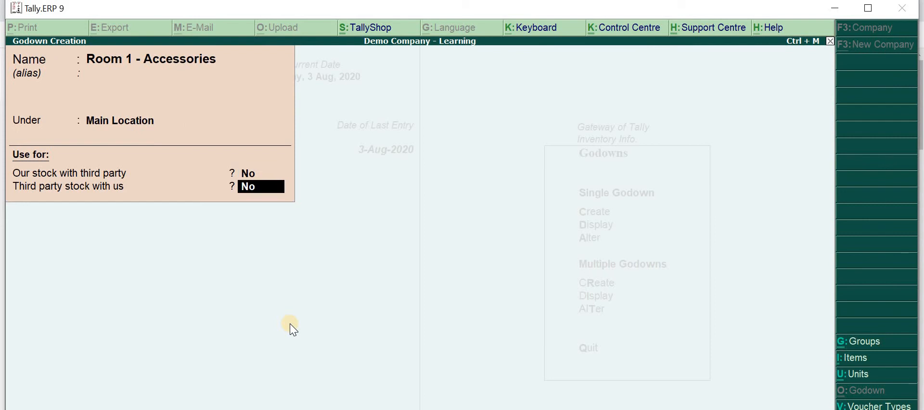
pyautogui.press('Return')
pyautogui.press('Return')
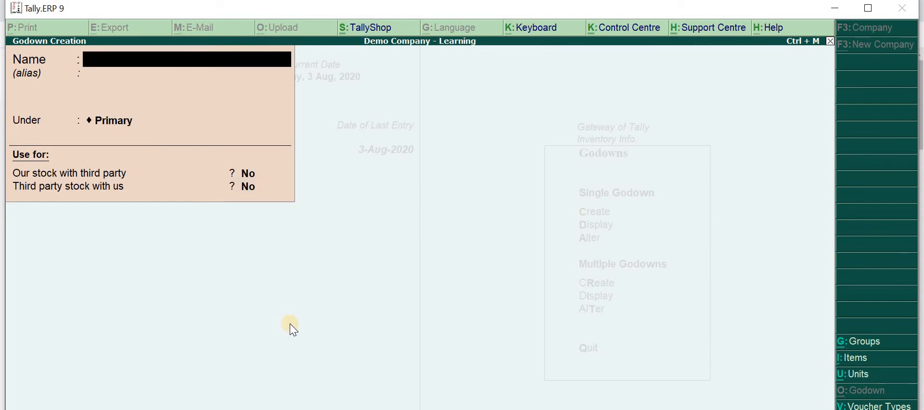
# Create the godown Room 2 - Mobiles under Main Location, keep both third-party stock options at No, and return to the Gateway of Tally
pyautogui.write('Room 2 - Mobiles')
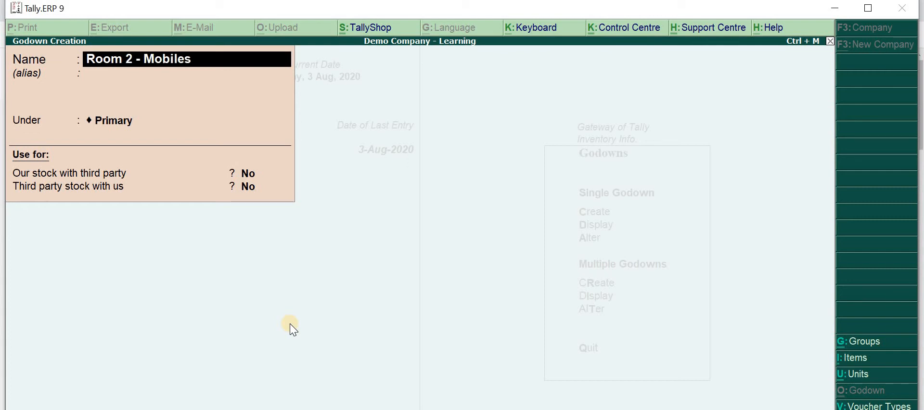
pyautogui.press('Return')
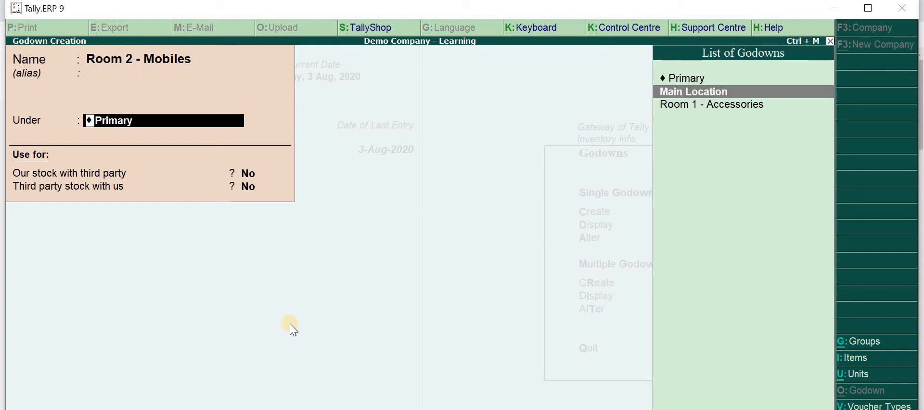
pyautogui.press('Return')
pyautogui.press('Return')
pyautogui.press('Return')
pyautogui.press('Return')
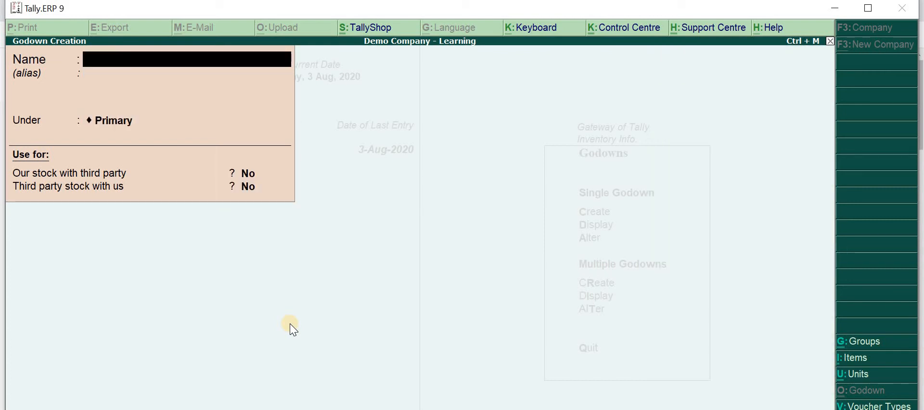
pyautogui.press('Escape')
pyautogui.press('Return')
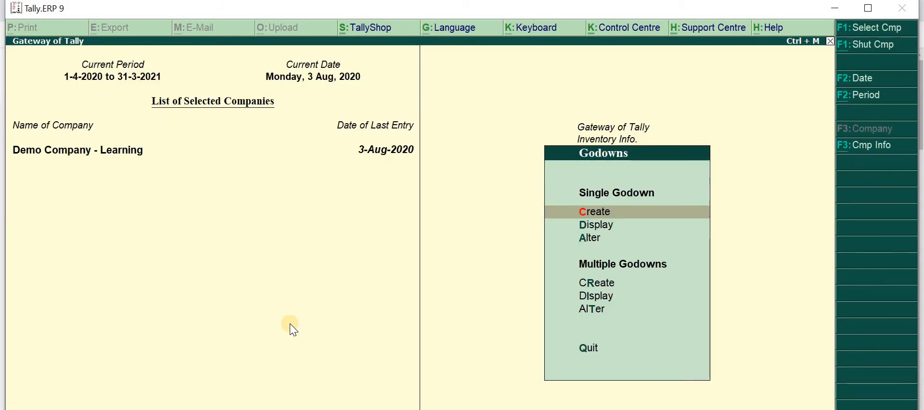
pyautogui.press('Escape')
pyautogui.press('Escape')
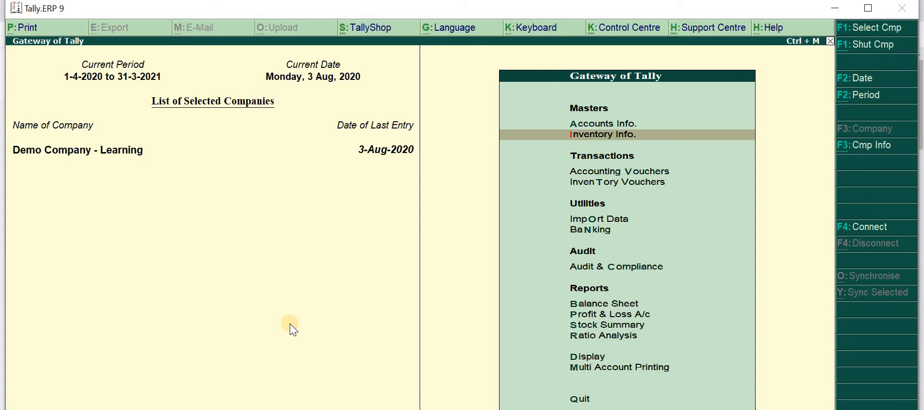
# Display the godown inventory statement for Room 1 - Accessories, examine it, and return to the Gateway of Tally
pyautogui.press('d')
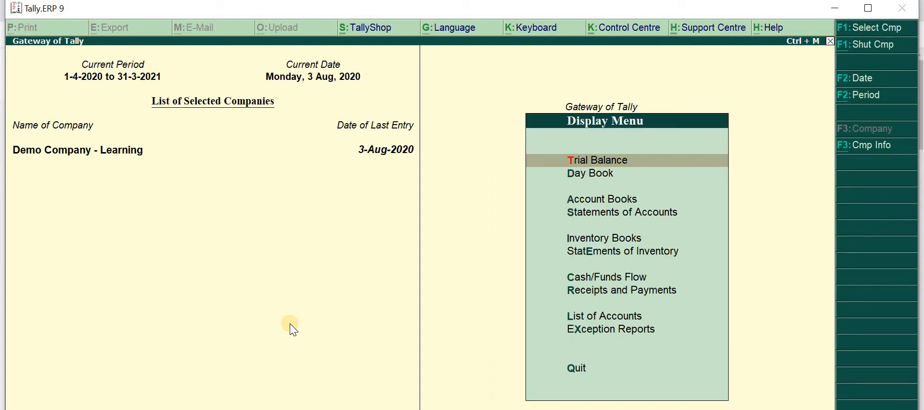
pyautogui.press('Down')
pyautogui.press('Down')
pyautogui.press('Down')
pyautogui.press('Down')
pyautogui.press('Down')
pyautogui.press('Return')
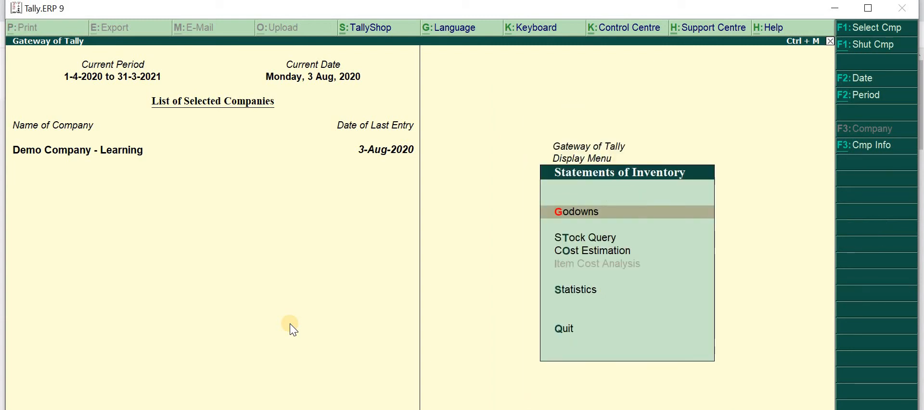
pyautogui.press('Return')
pyautogui.press('Down')
pyautogui.press('Down')
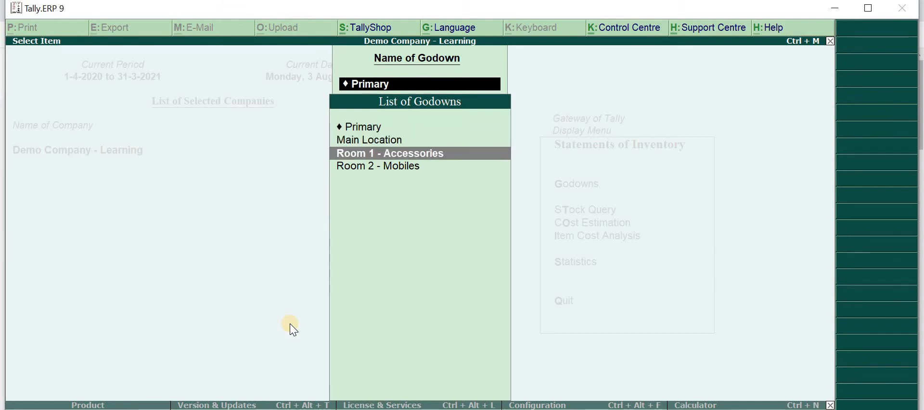
pyautogui.press('Return')
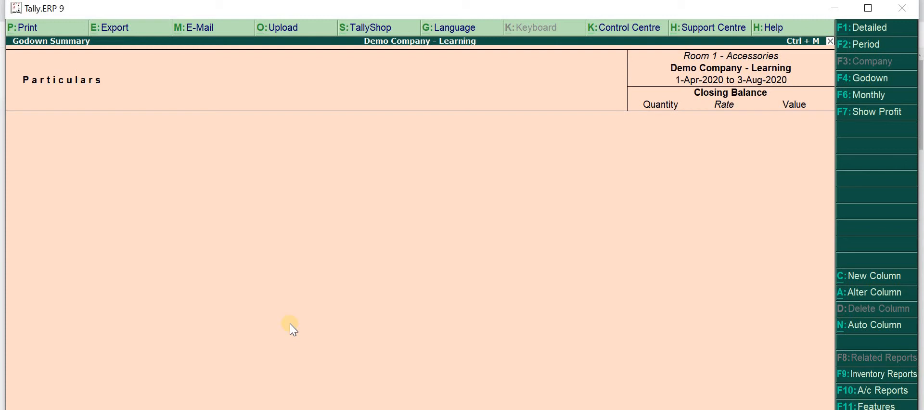
pyautogui.press('Escape')
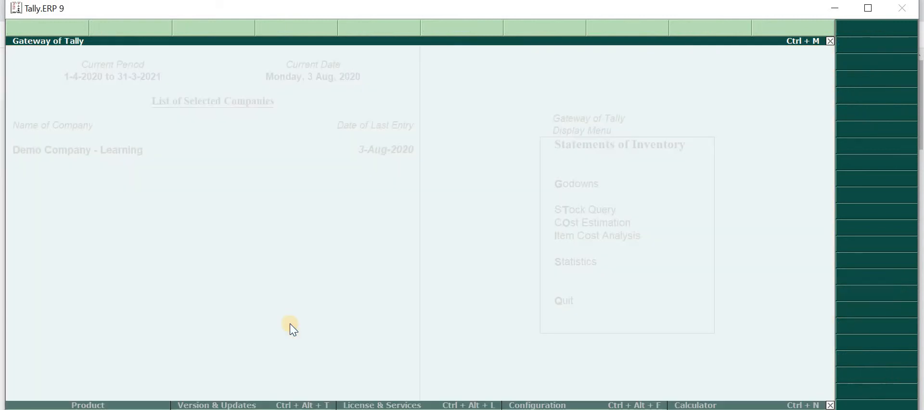
pyautogui.press('Escape')
pyautogui.press('Escape')
pyautogui.press('Escape')
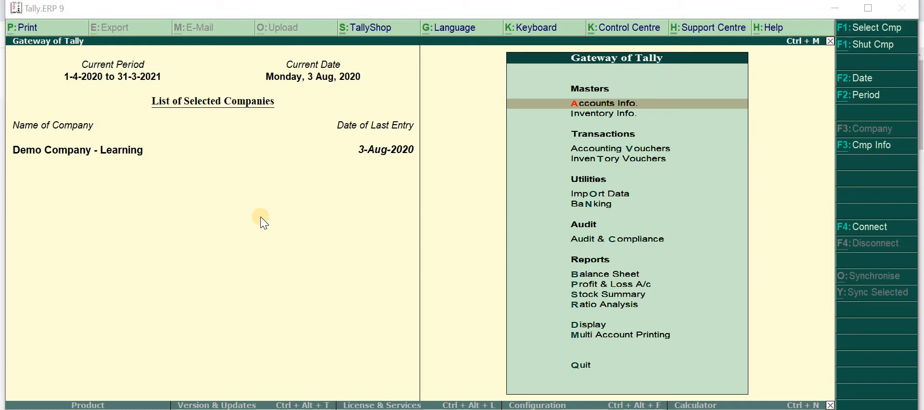
# Start a stock journal voucher and add 2 pcs of Iphone 128 GB from Main Location as a source item
pyautogui.click(612, 151)
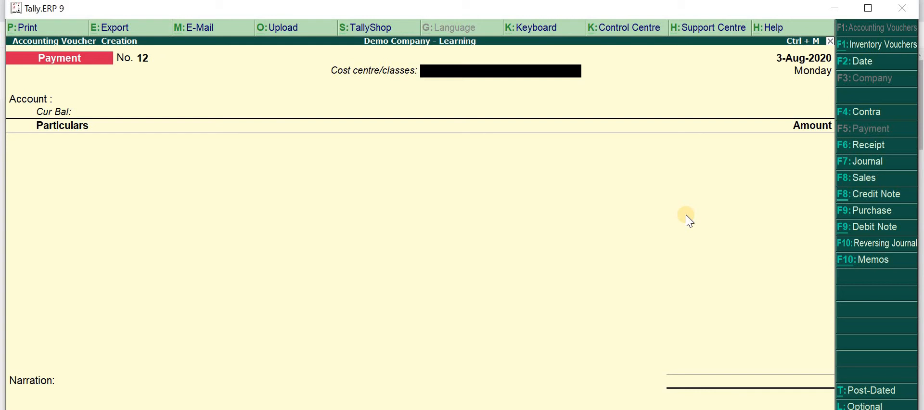
pyautogui.hotkey('alt', 'F7')
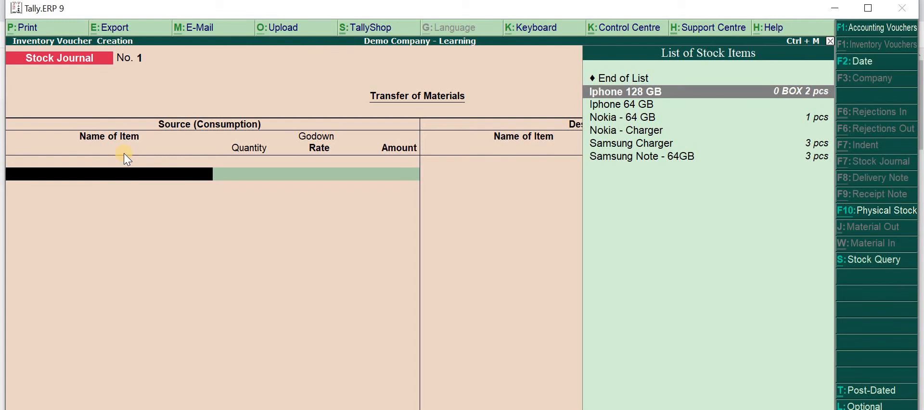
pyautogui.press('Return')
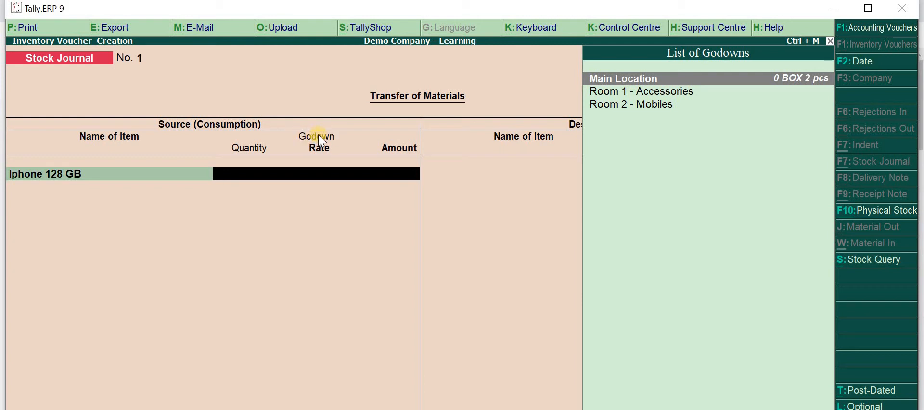
pyautogui.press('Return')
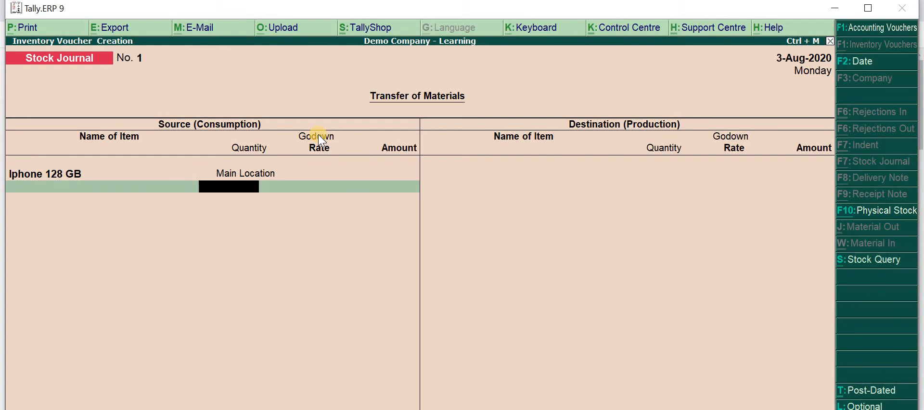
pyautogui.write('2pcs')
pyautogui.press('Return')
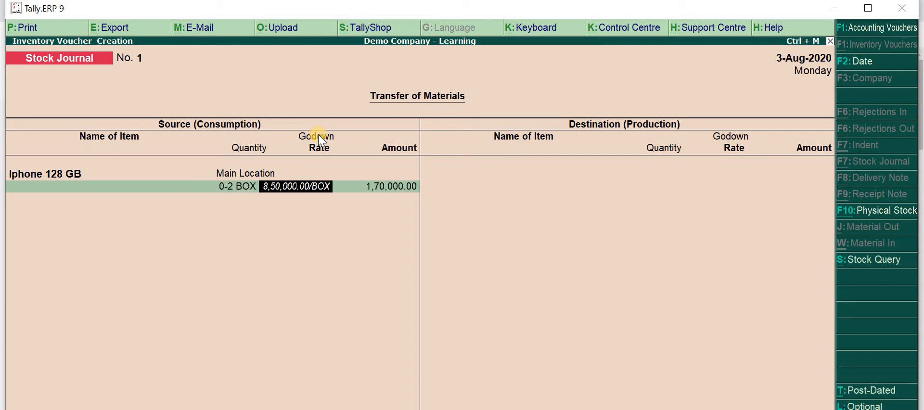
# Clear the rate of the Iphone 128 GB source line and leave its amount blank
pyautogui.press('Delete')
pyautogui.press('Delete')
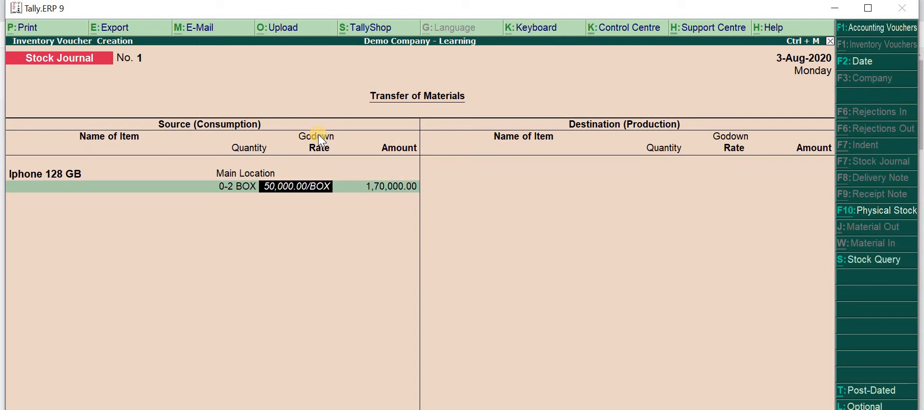
pyautogui.press('Delete')
pyautogui.press('Delete')
pyautogui.press('Delete')
pyautogui.press('Delete')
pyautogui.press('Delete')
pyautogui.press('Delete')
pyautogui.press('Delete')
pyautogui.press('Delete')
pyautogui.press('Delete')
pyautogui.press('Delete')
pyautogui.press('Delete')
pyautogui.press('Delete')
pyautogui.press('Delete')
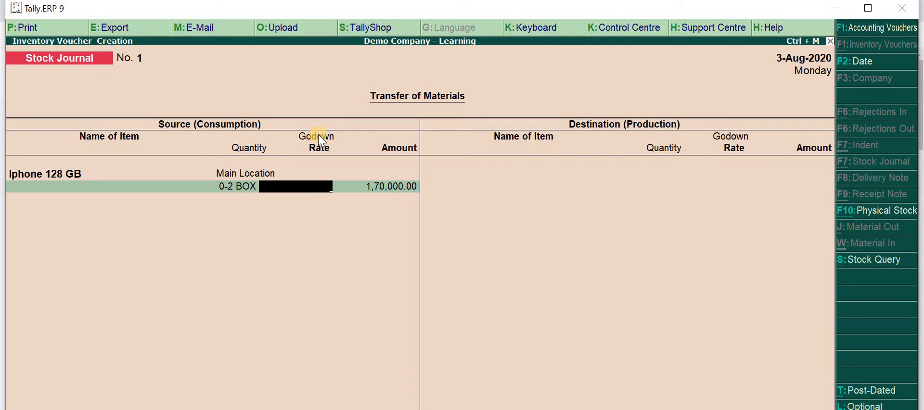
pyautogui.press('Return')
pyautogui.press('Return')
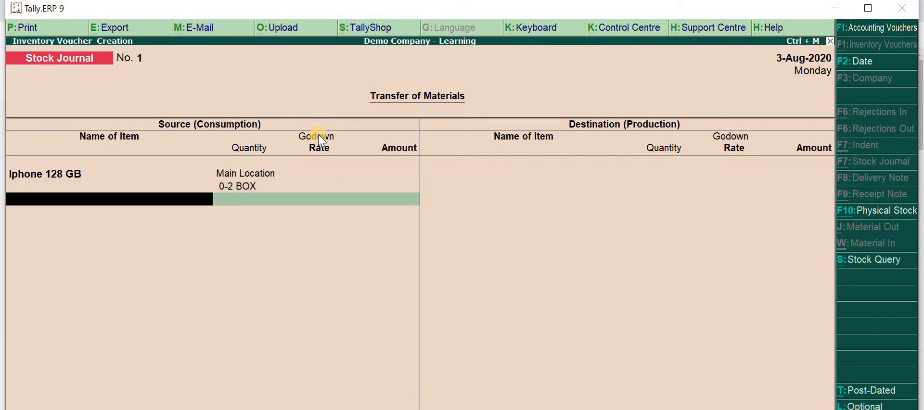
# Add 1 pcs of Nokia - 64 GB from Main Location to the source items, with rate and amount left blank
pyautogui.press('Down')
pyautogui.press('Down')
pyautogui.press('Down')
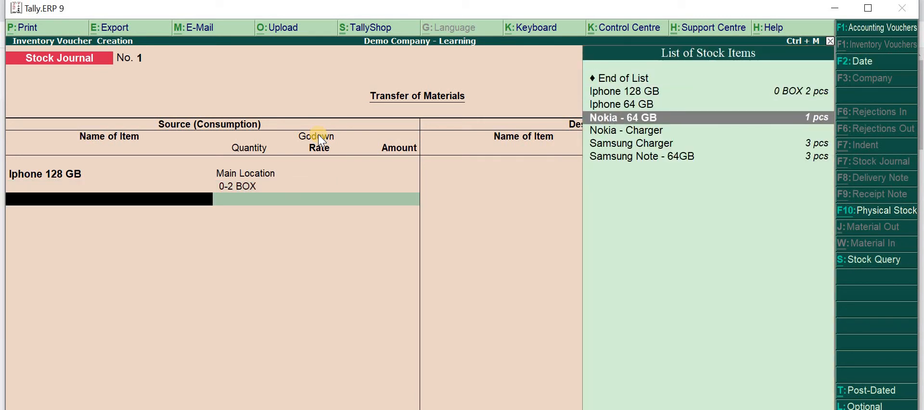
pyautogui.press('Return')
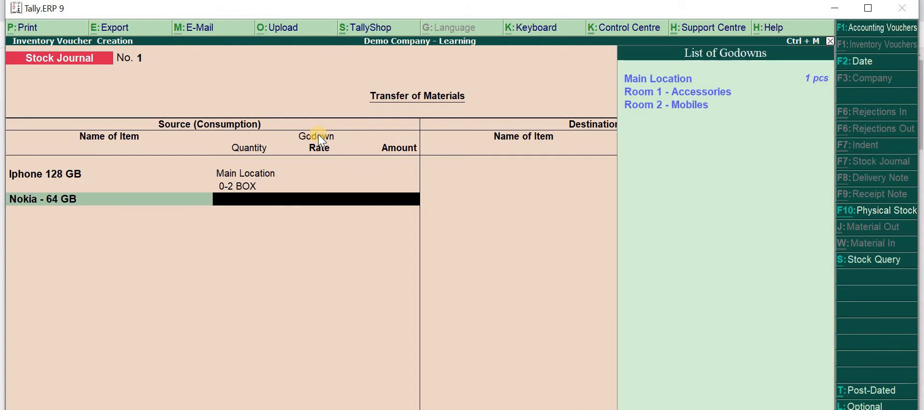
pyautogui.press('Return')
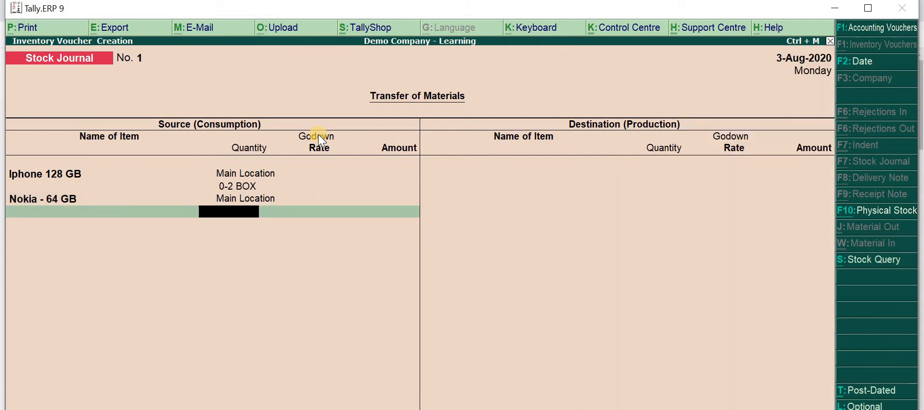
pyautogui.write('1')
pyautogui.press('Return')
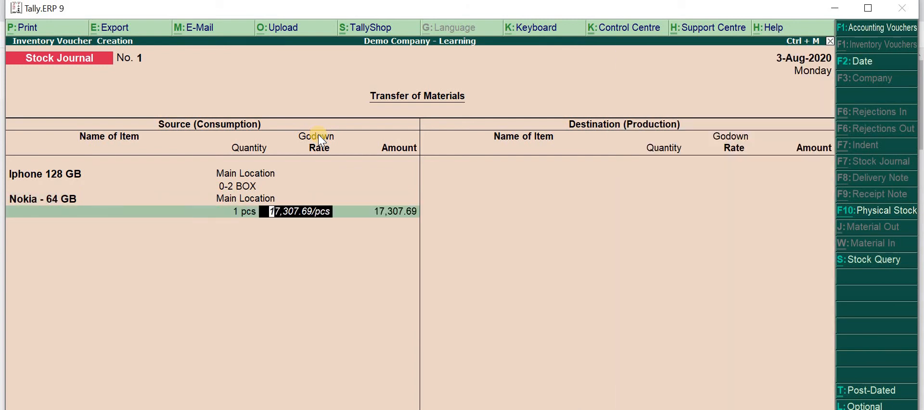
pyautogui.press('BackSpace')
pyautogui.press('Return')
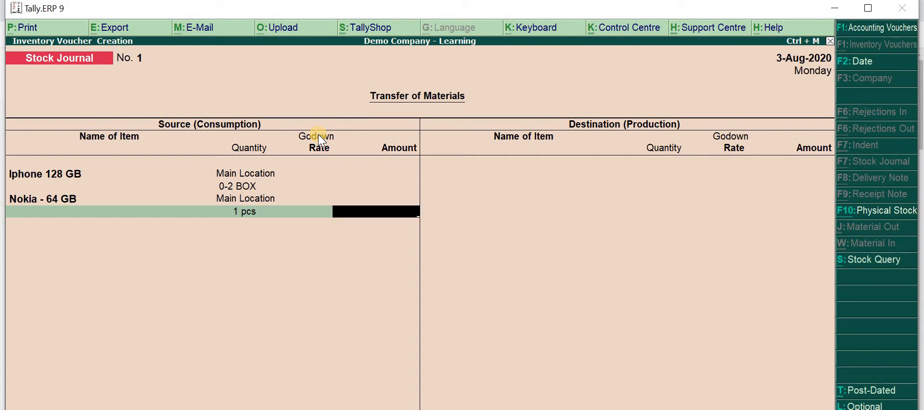
pyautogui.press('Return')
# Add 3 pcs of Samsung Note - 64GB from Main Location without rate or amount, and end the source item list
pyautogui.press('Down')
pyautogui.press('Down')
pyautogui.press('Down')
pyautogui.press('Down')
pyautogui.press('Down')
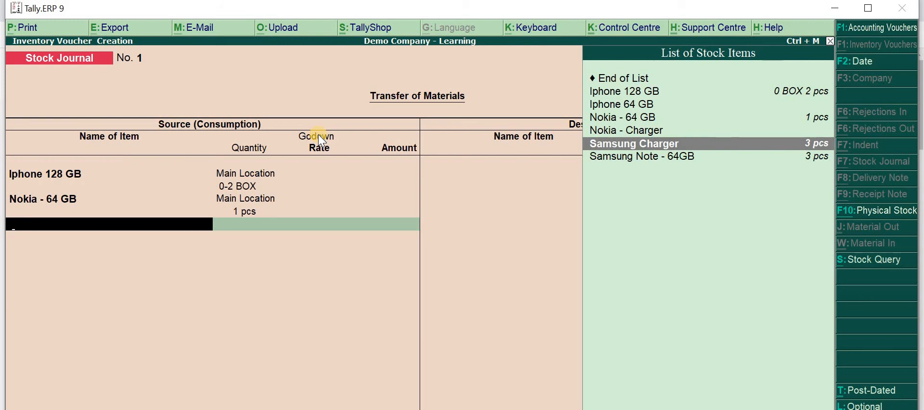
pyautogui.press('Down')
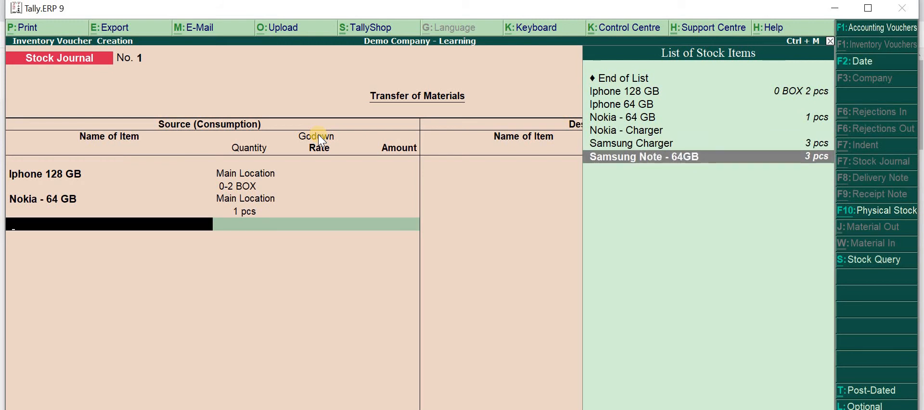
pyautogui.press('Return')
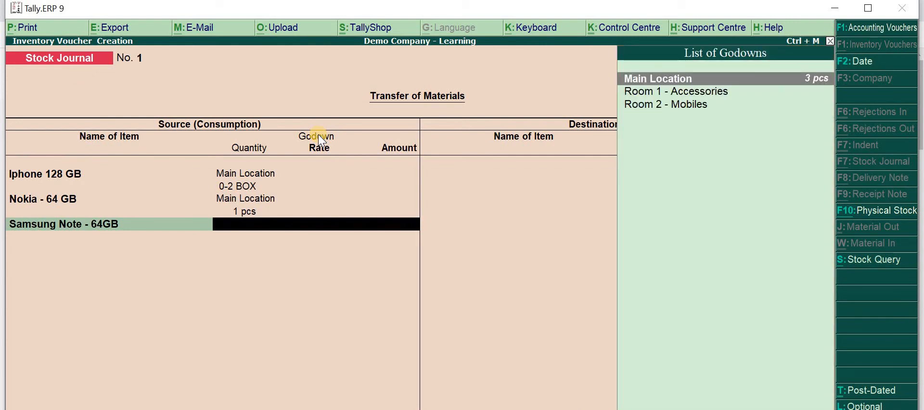
pyautogui.press('Return')
pyautogui.write('3')
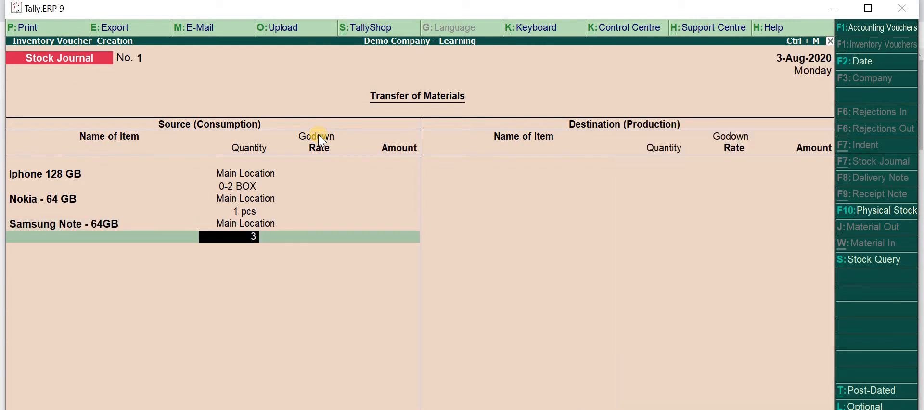
pyautogui.press('Return')
pyautogui.press('BackSpace')
pyautogui.press('Return')
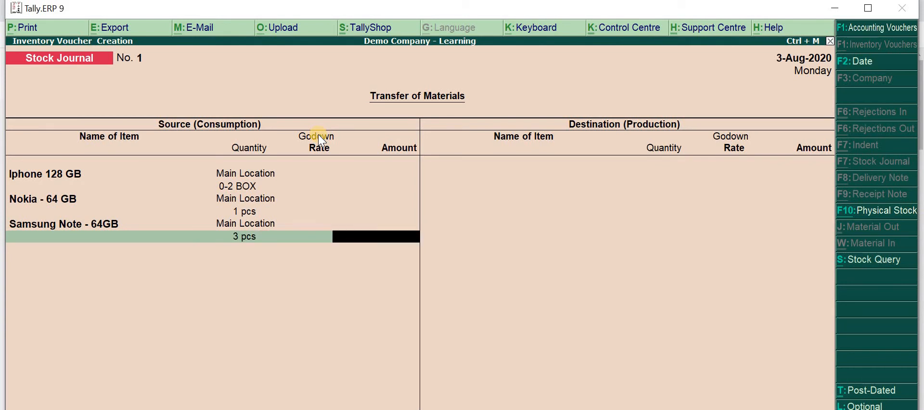
pyautogui.press('Return')
pyautogui.press('Return')
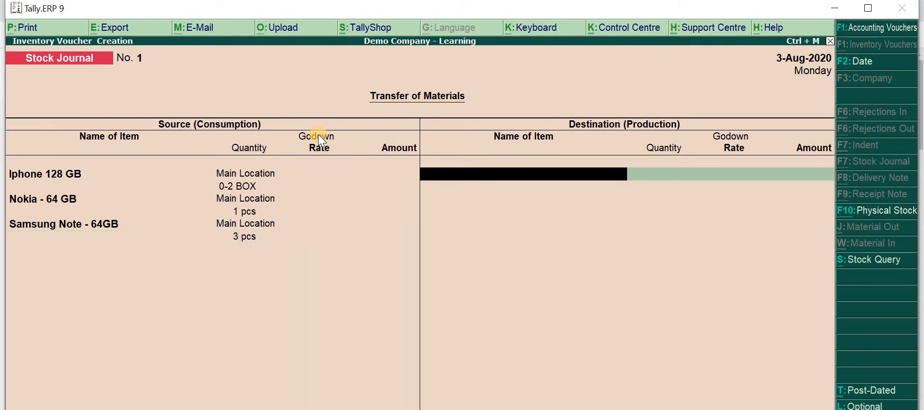
# Add Iphone 128 GB as a destination item in Room 2 - Mobiles with quantity 2, leaving rate and amount blank
pyautogui.write('Iph')
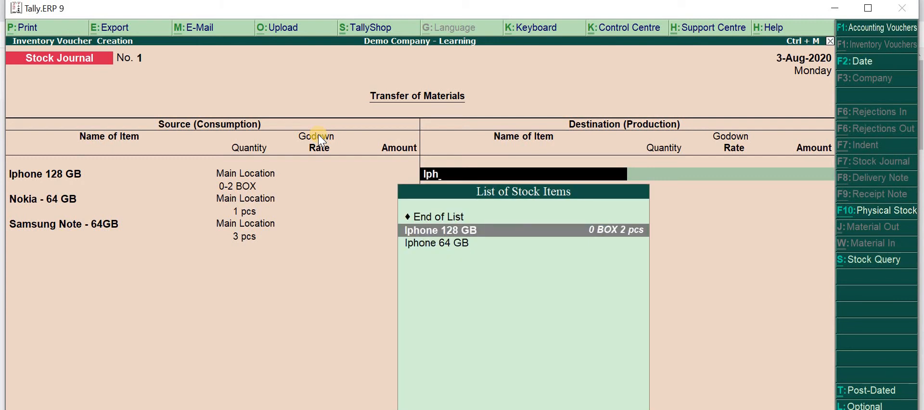
pyautogui.press('Return')
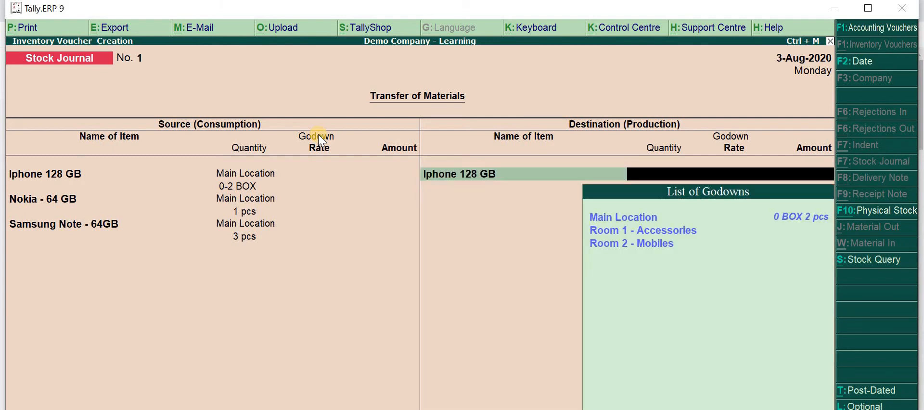
pyautogui.press('Down')
pyautogui.press('Down')
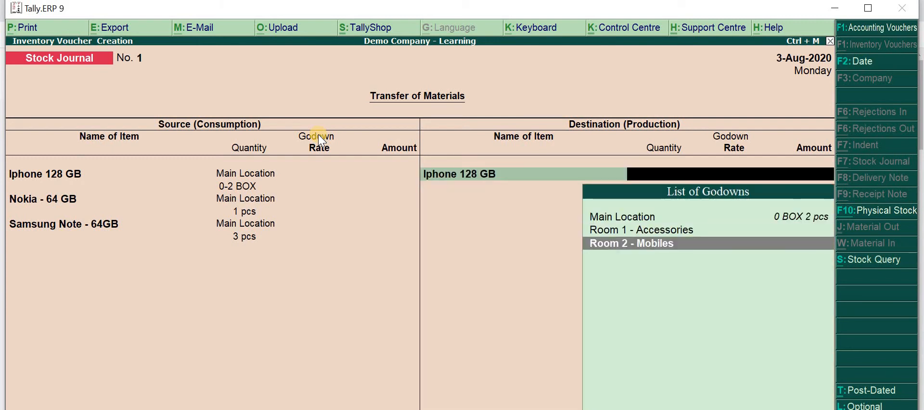
pyautogui.click(663, 245)
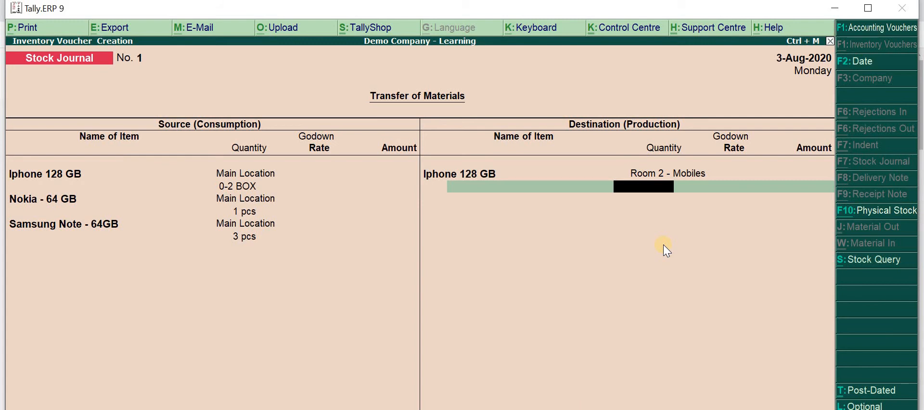
pyautogui.write('2')
pyautogui.press('Return')
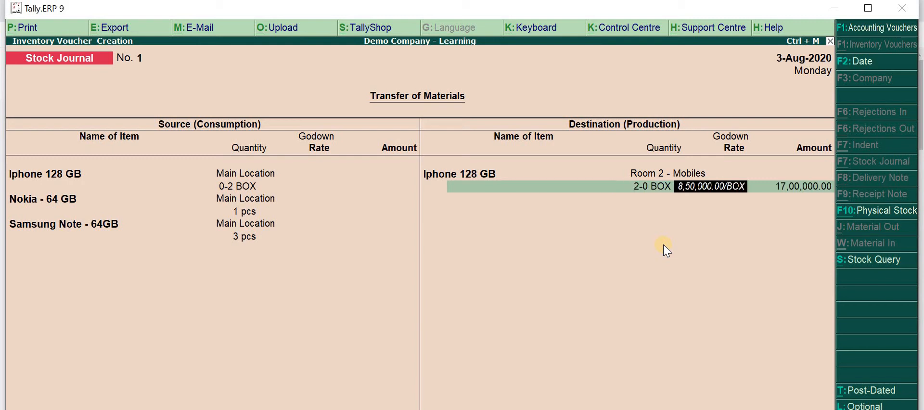
pyautogui.press('BackSpace')
pyautogui.press('Return')
pyautogui.press('Return')
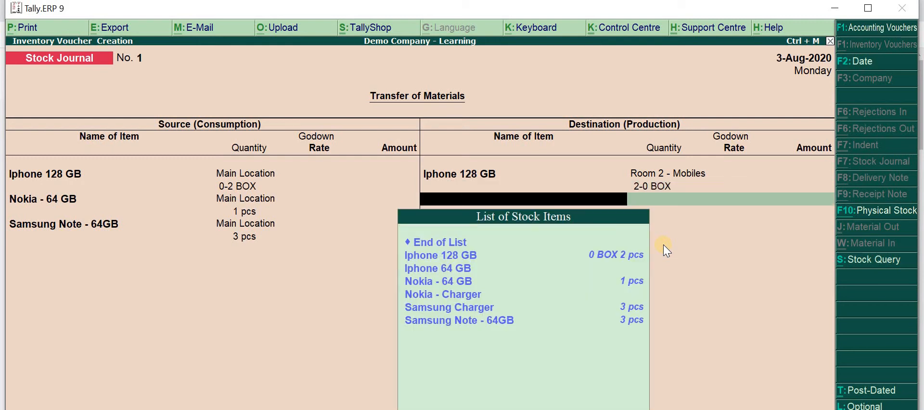
# Correct the destination quantity of Iphone 128 GB to 2 pcs, keeping its rate and amount blank
pyautogui.press('BackSpace')
pyautogui.press('BackSpace')
pyautogui.press('BackSpace')
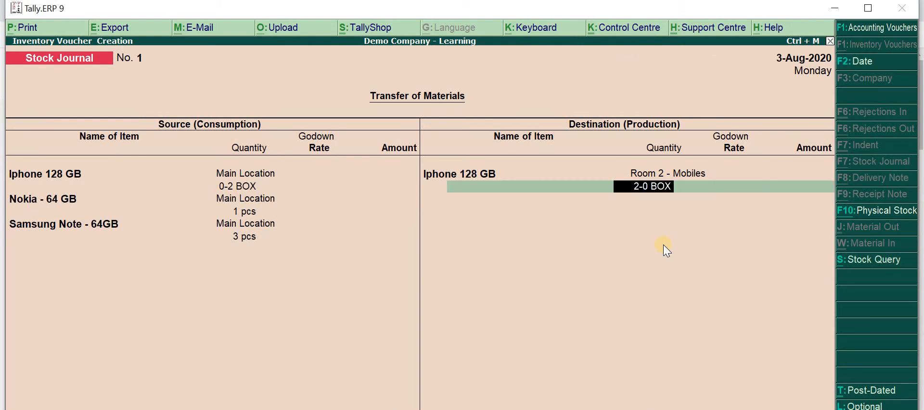
pyautogui.press('BackSpace')
pyautogui.write('2 pcs')
pyautogui.press('Return')
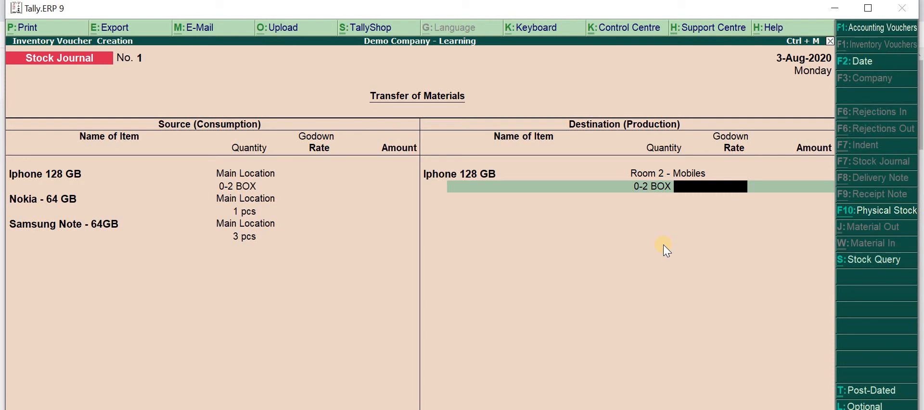
pyautogui.press('Return')
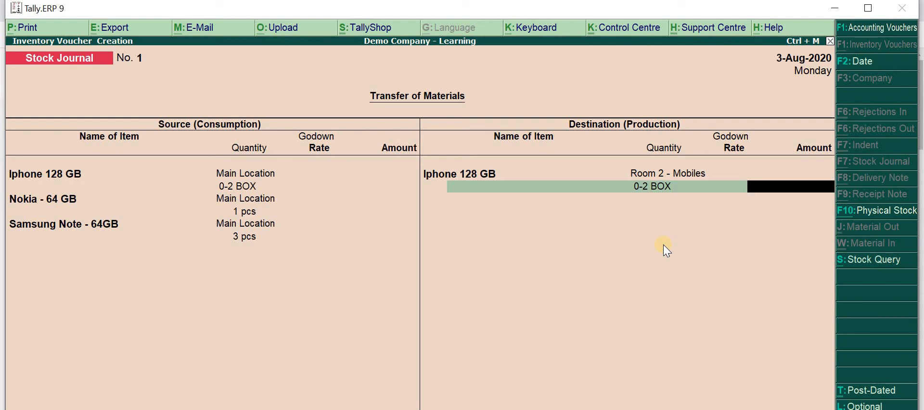
pyautogui.press('Return')
# Add 1 pcs of Nokia - 64 GB to the destination items in Room 2 - Mobiles, without rate or amount
pyautogui.press('Down')
pyautogui.press('Down')
pyautogui.press('Down')
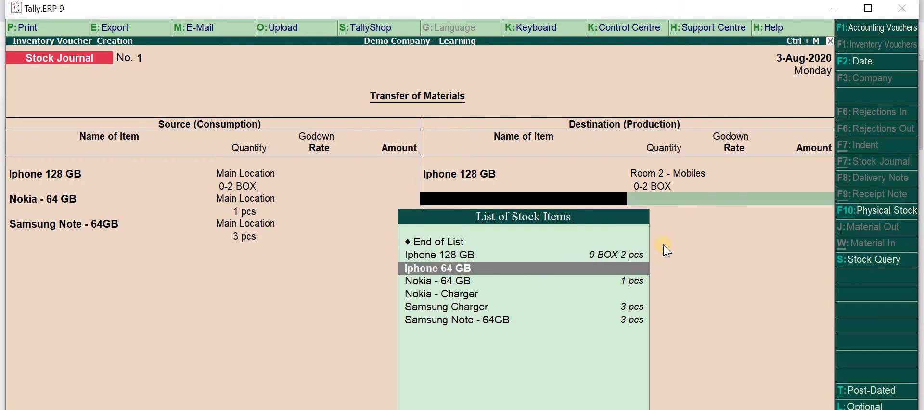
pyautogui.press('Return')
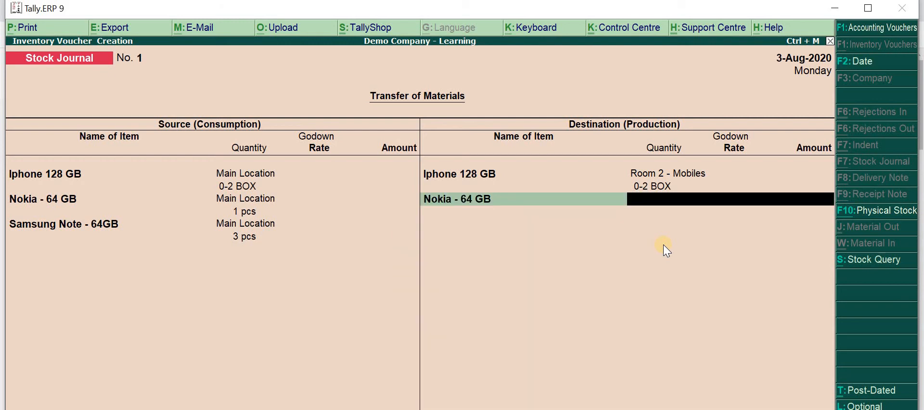
pyautogui.press('Down')
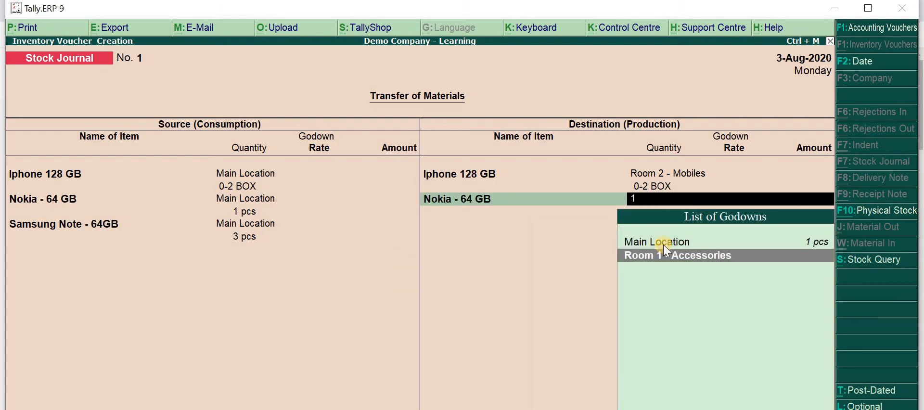
pyautogui.press('BackSpace')
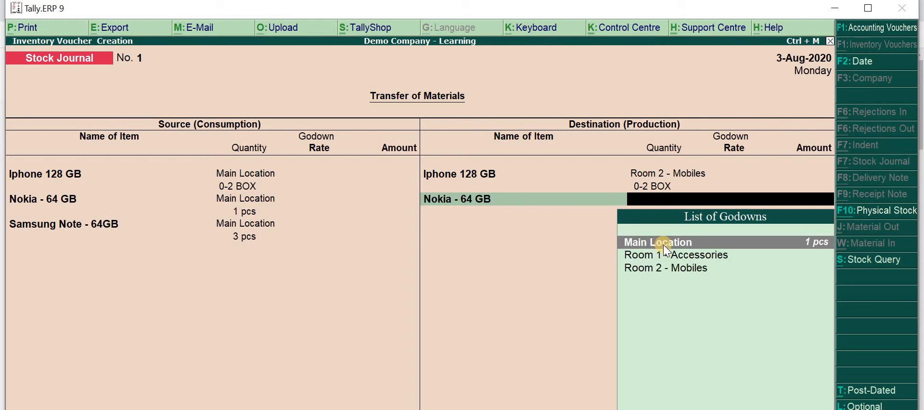
pyautogui.press('Down')
pyautogui.press('Down')
pyautogui.press('Return')
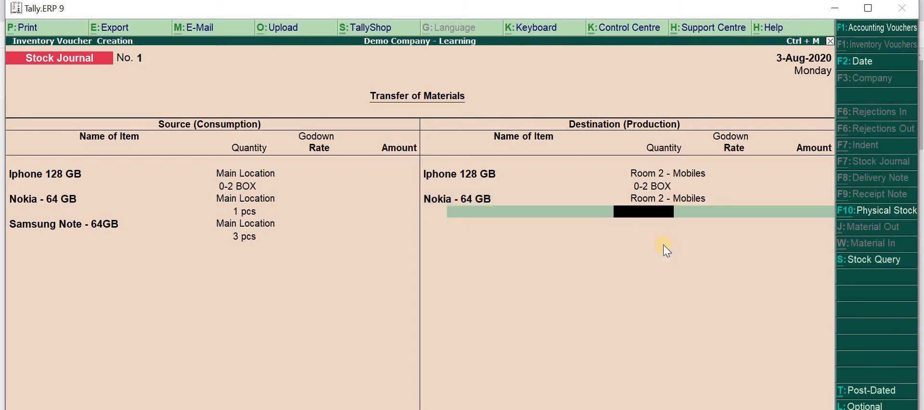
pyautogui.write('1')
pyautogui.press('Return')
pyautogui.press('BackSpace')
pyautogui.press('BackSpace')
pyautogui.press('BackSpace')
pyautogui.press('BackSpace')
pyautogui.press('BackSpace')
pyautogui.press('BackSpace')
pyautogui.press('BackSpace')
pyautogui.press('BackSpace')
pyautogui.press('Return')
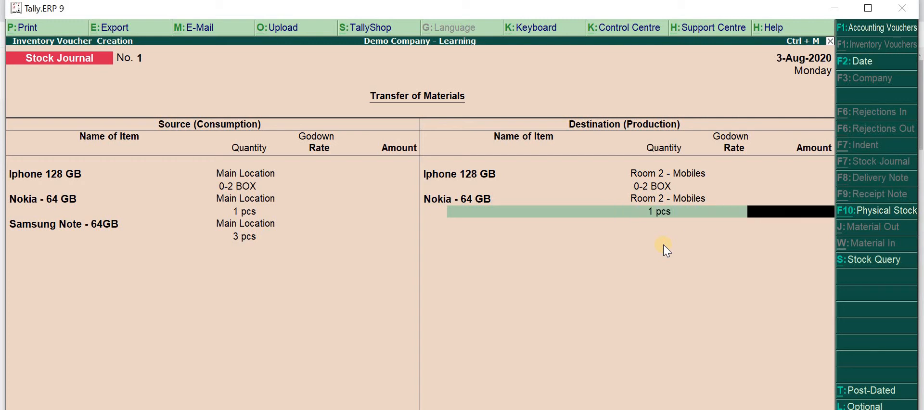
pyautogui.press('Return')
# Add 3 pcs of Samsung Note - 64GB to the destination items in Room 2 - Mobiles, without rate or amount
pyautogui.press('Down')
pyautogui.press('Down')
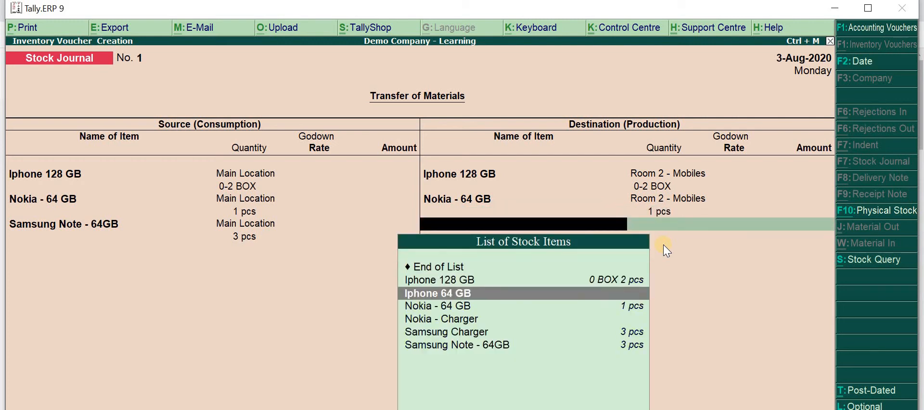
pyautogui.press('Down')
pyautogui.press('Down')
pyautogui.press('Down')
pyautogui.press('Down')
pyautogui.press('Return')
pyautogui.press('Down')
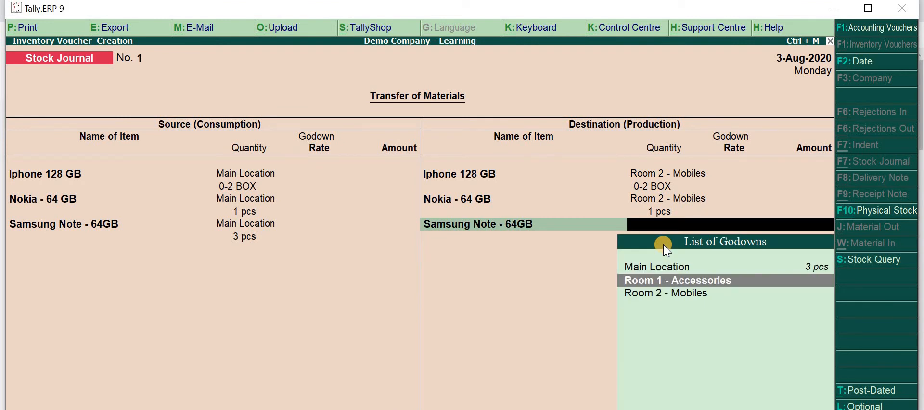
pyautogui.press('Down')
pyautogui.press('Return')
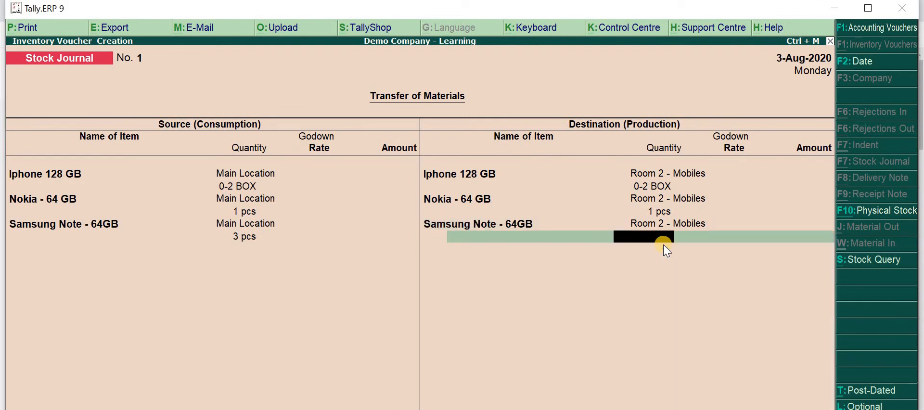
pyautogui.press('Return')
pyautogui.press('BackSpace')
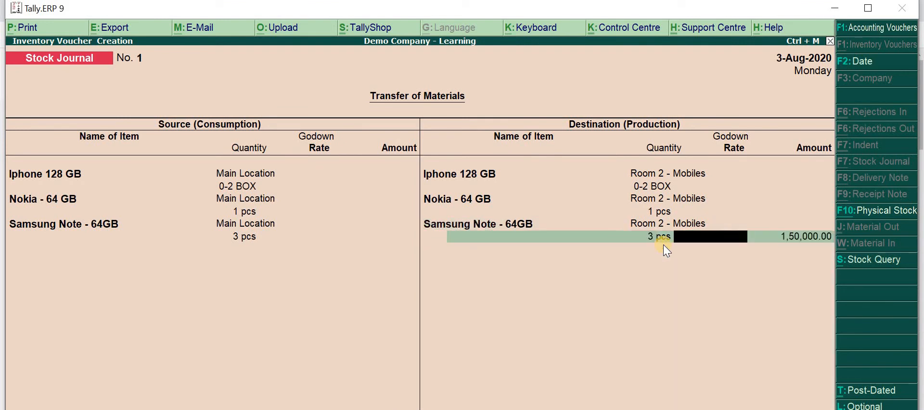
pyautogui.press('Return')
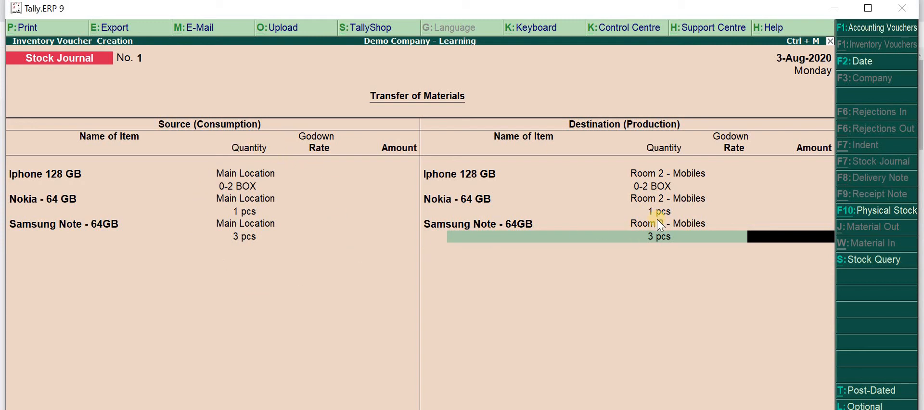
pyautogui.press('Return')
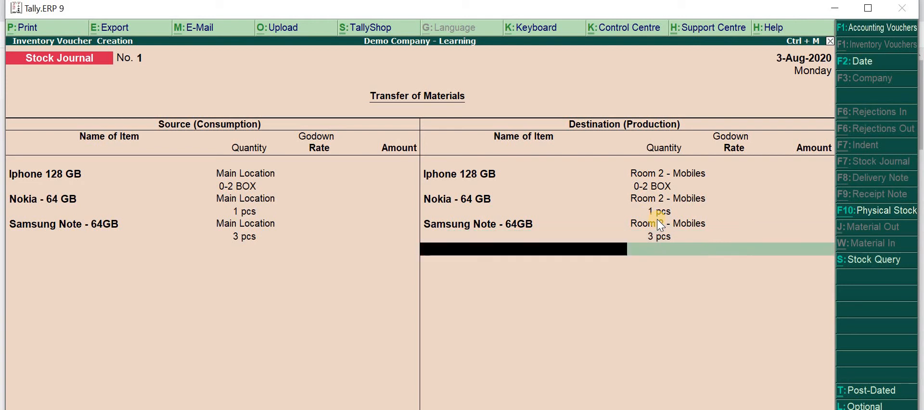
# End the destination item list and save the stock journal, returning to the Gateway of Tally
pyautogui.press('Return')
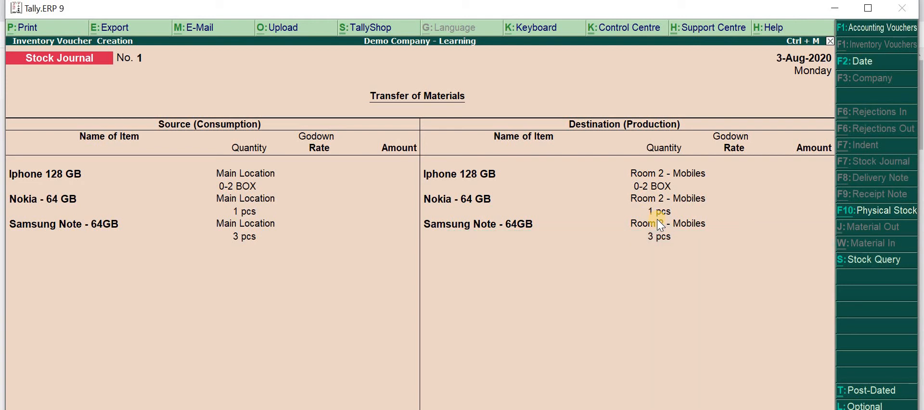
pyautogui.press('Return')
pyautogui.press('Return')
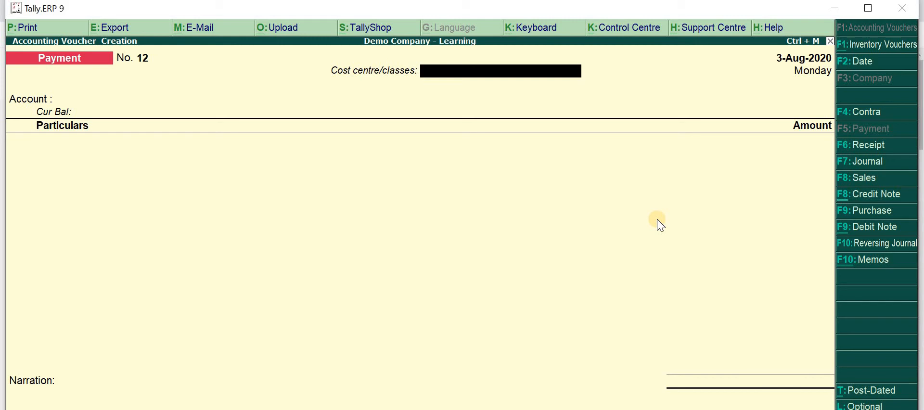
pyautogui.press('Escape')
pyautogui.press('Escape')
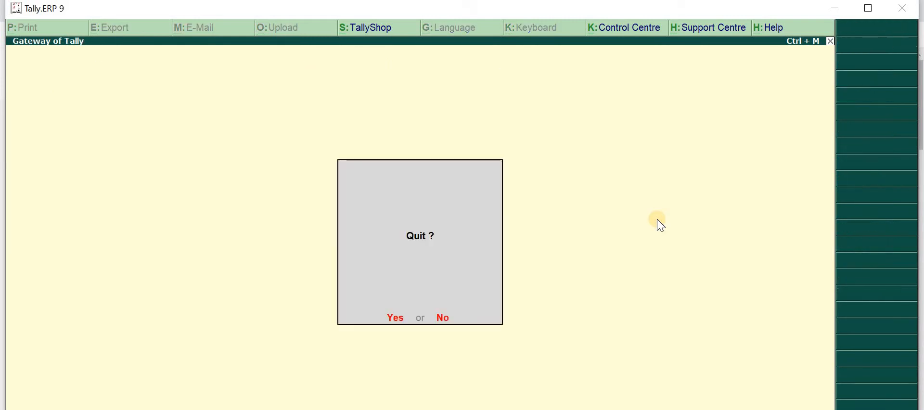
pyautogui.press('Escape')
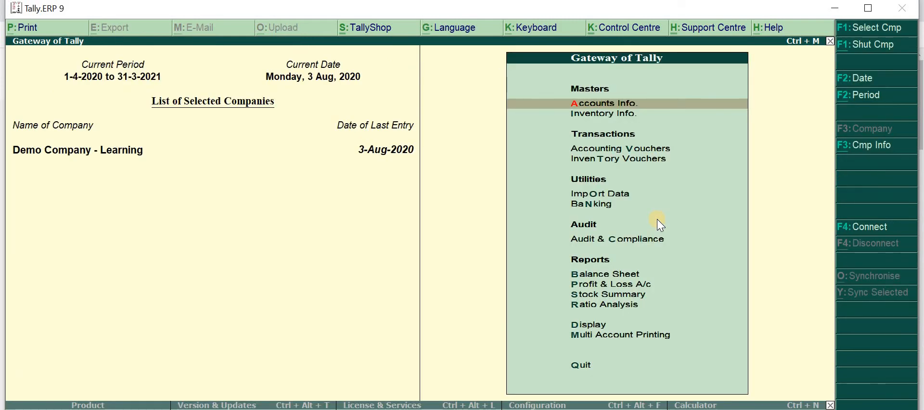
# Examine the detailed Stock Summary for the item quantities under Mobile Chargers and Mobile Phones, and close the report
pyautogui.click(592, 294)
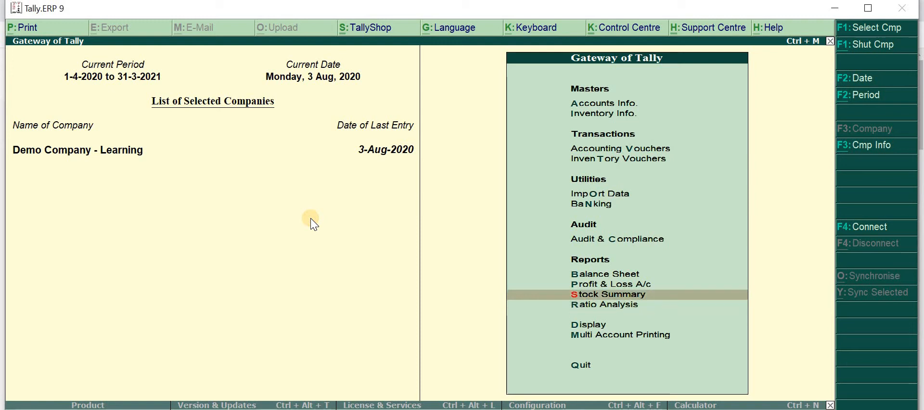
pyautogui.press('Return')
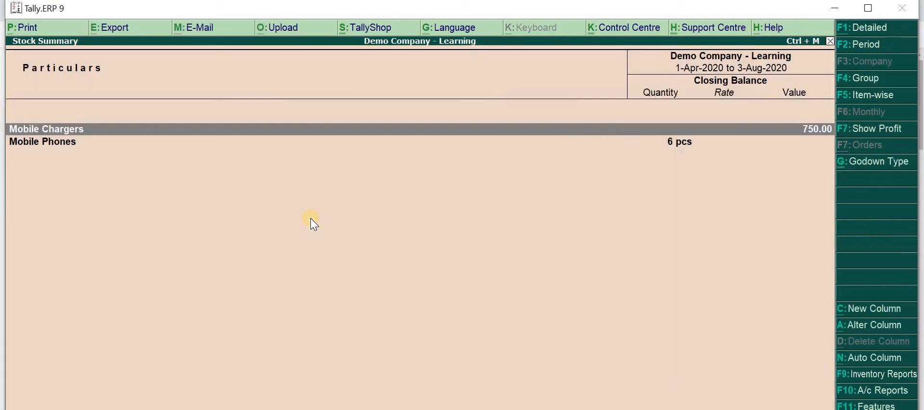
pyautogui.hotkey('alt', 'F1')
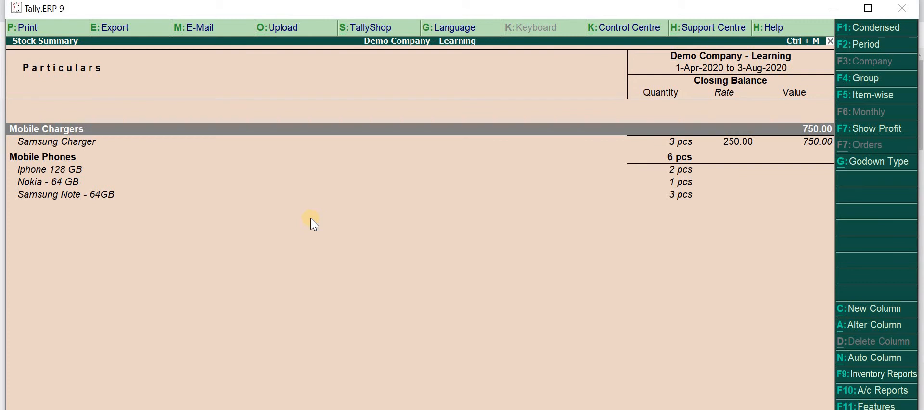
pyautogui.press('Down')
pyautogui.press('Up')
pyautogui.press('Down')
pyautogui.press('Down')
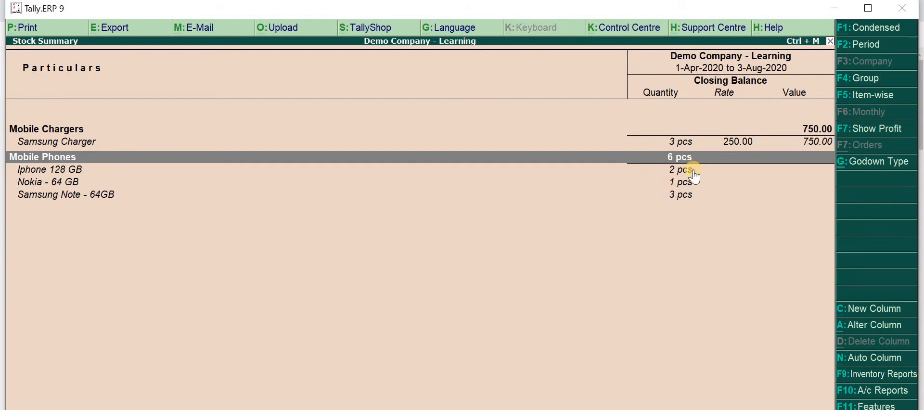
pyautogui.press('Up')
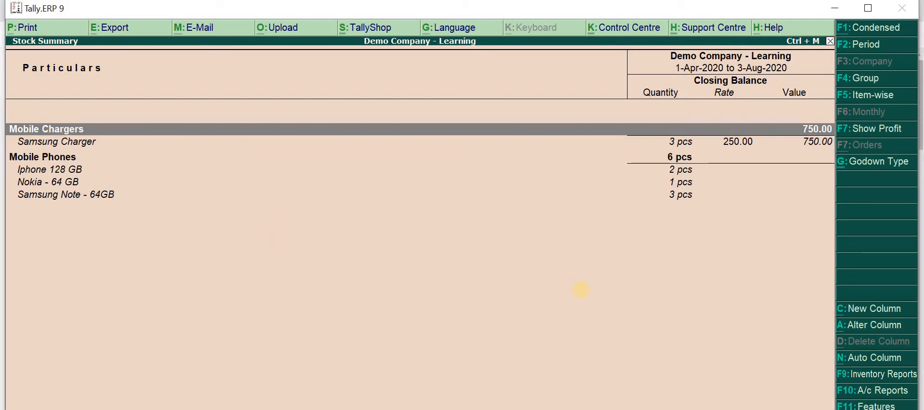
pyautogui.press('Escape')
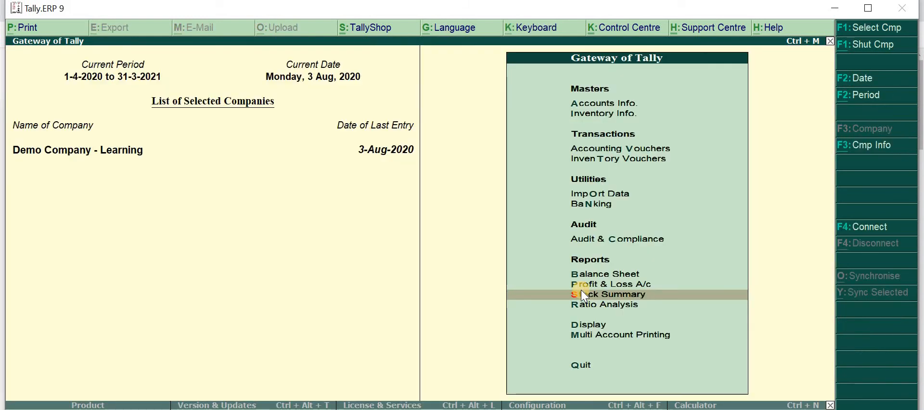
# Open the godown selection for the Godowns report in the Statements of Inventory
pyautogui.press('Down')
pyautogui.press('Down')
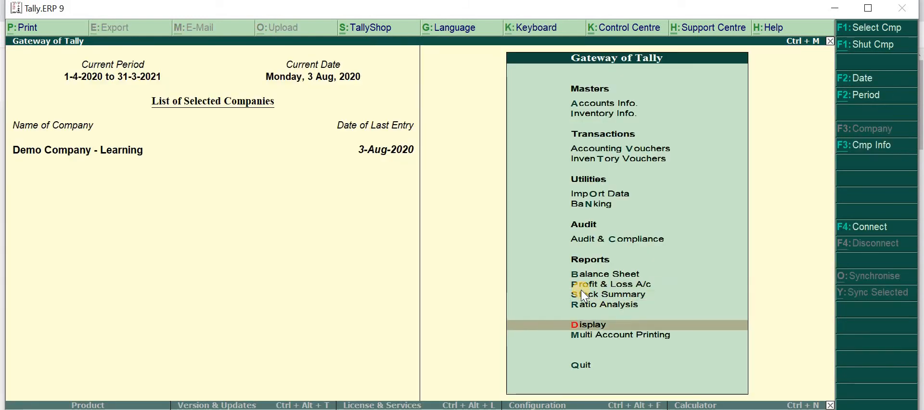
pyautogui.press('Return')
pyautogui.press('Down')
pyautogui.press('Down')
pyautogui.press('Down')
pyautogui.press('Down')
pyautogui.press('Down')
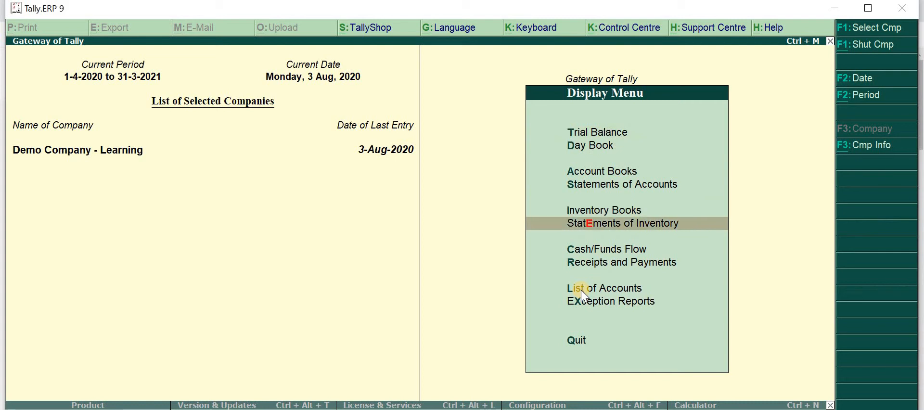
pyautogui.press('Return')
pyautogui.press('Down')
pyautogui.press('Up')
pyautogui.press('Return')
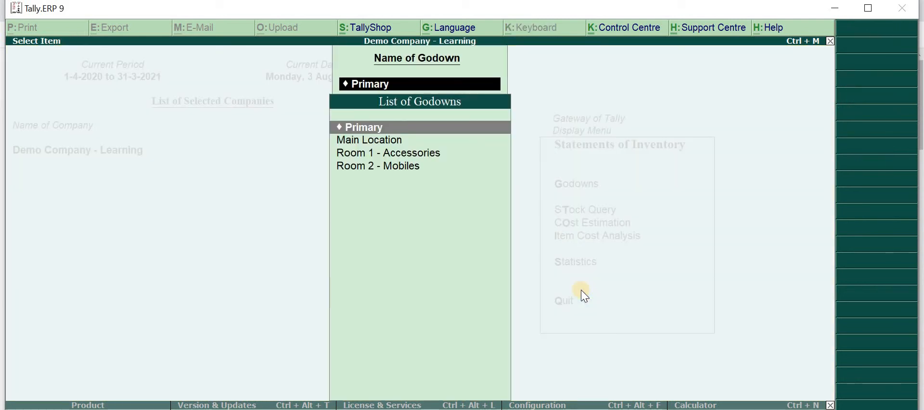
# Examine the detailed Godown Summary of Room 2 - Mobiles for the quantity of each mobile phone, and return to the Gateway of Tally
pyautogui.press('Down')
pyautogui.press('Down')
pyautogui.press('Down')
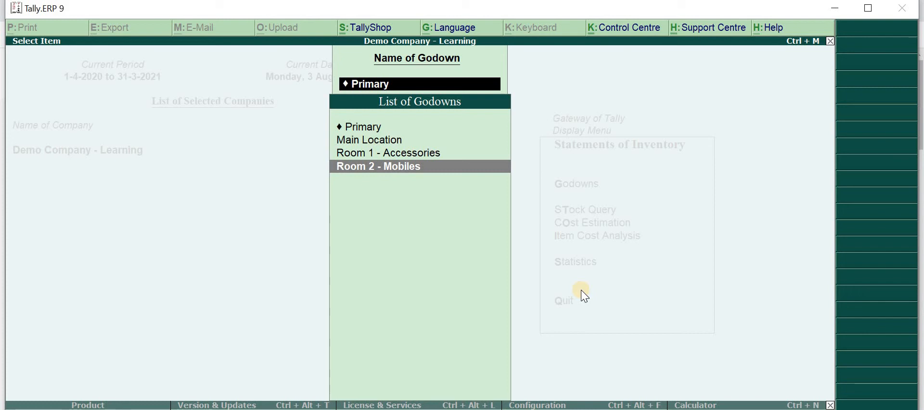
pyautogui.press('Return')
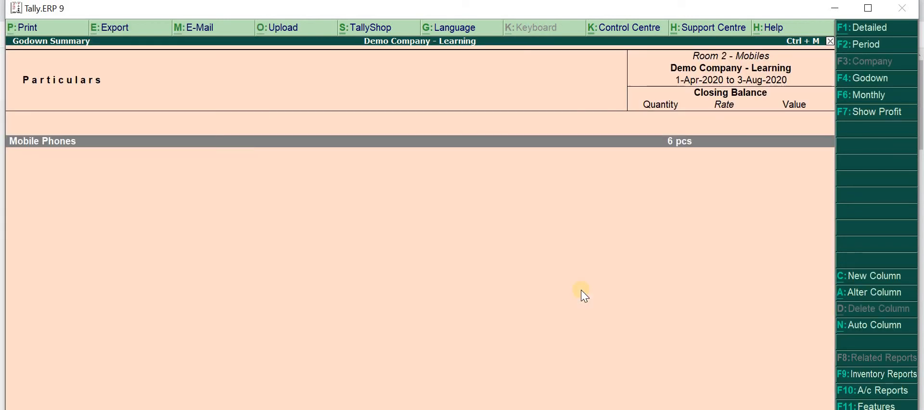
pyautogui.hotkey('alt', 'F1')
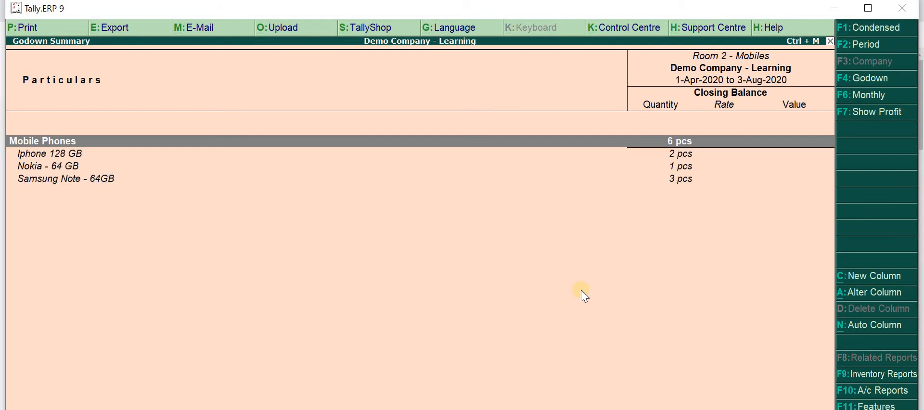
pyautogui.press('Down')
pyautogui.press('Down')
pyautogui.press('Down')
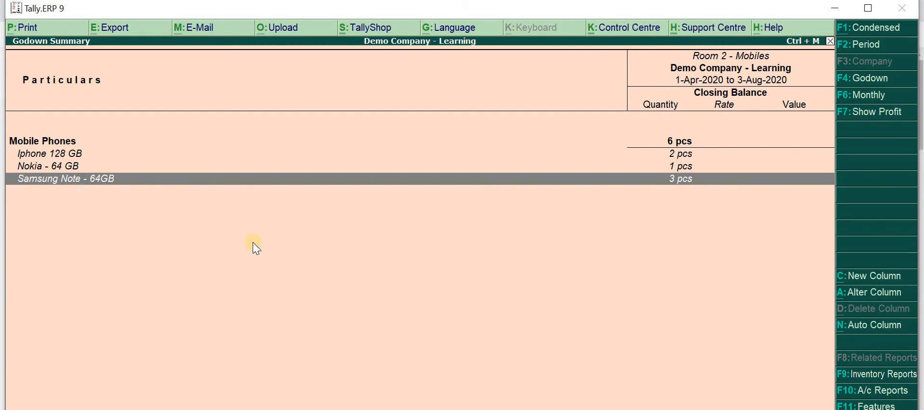
pyautogui.hotkey('ctrl', 'm')
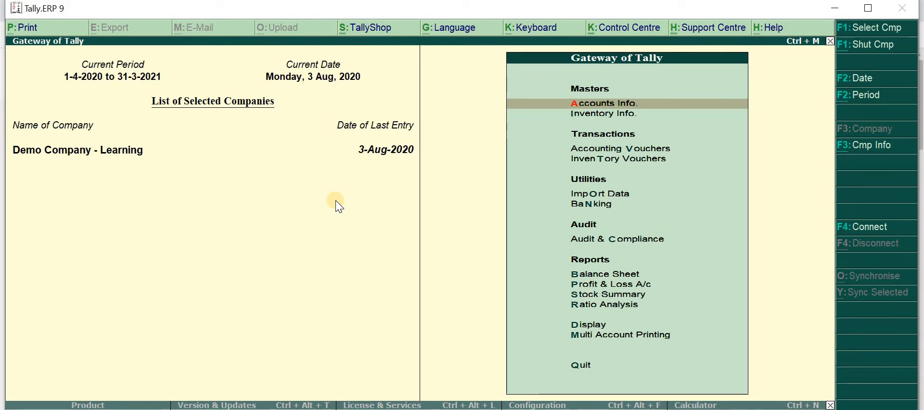
# Open the Stock Journal voucher type for alteration from the accounts masters
pyautogui.press('Return')
pyautogui.press('v')
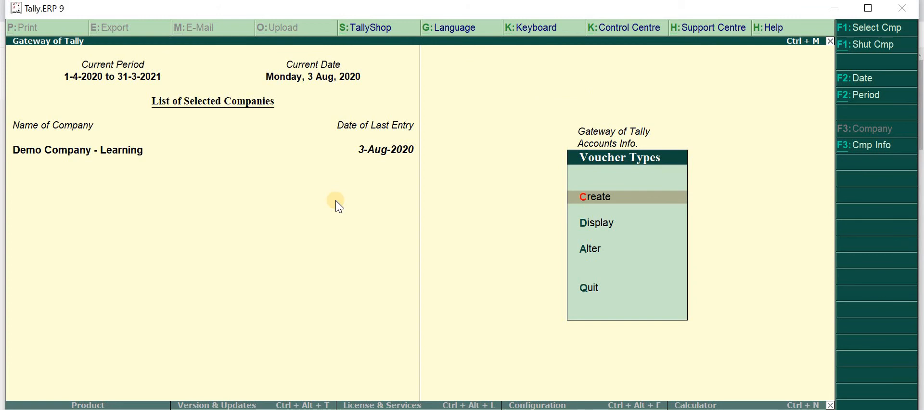
pyautogui.press('Return')
pyautogui.write('Stock')
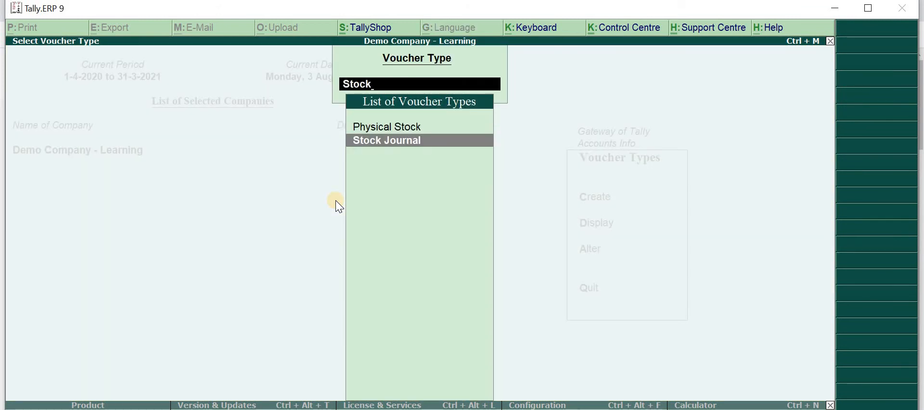
pyautogui.press('Return')
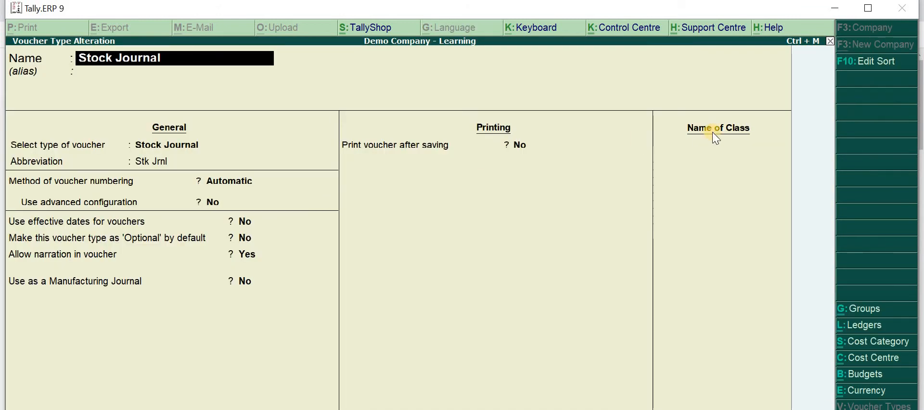
# Add a voucher class named "Intra Godown Trasnfer" to the Stock Journal voucher type
pyautogui.click(739, 140)
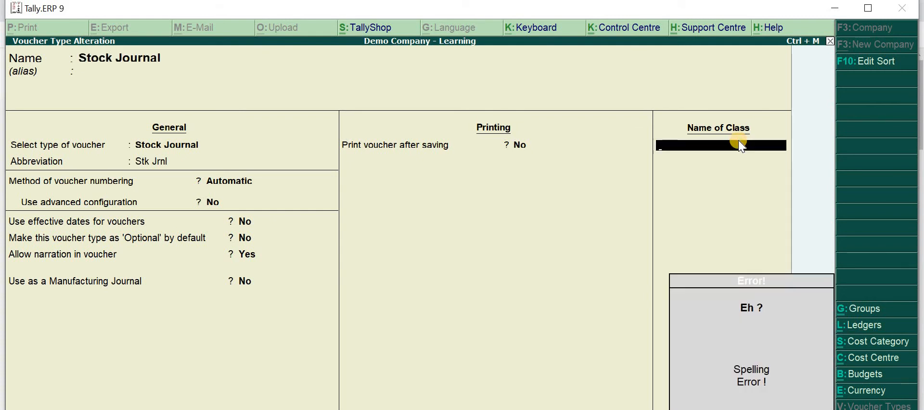
pyautogui.press('Escape')
pyautogui.click(738, 140)
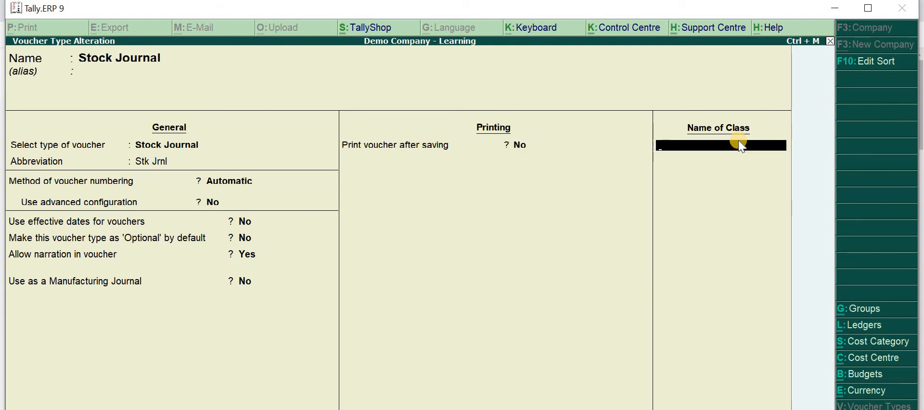
pyautogui.write('Intra Godown')
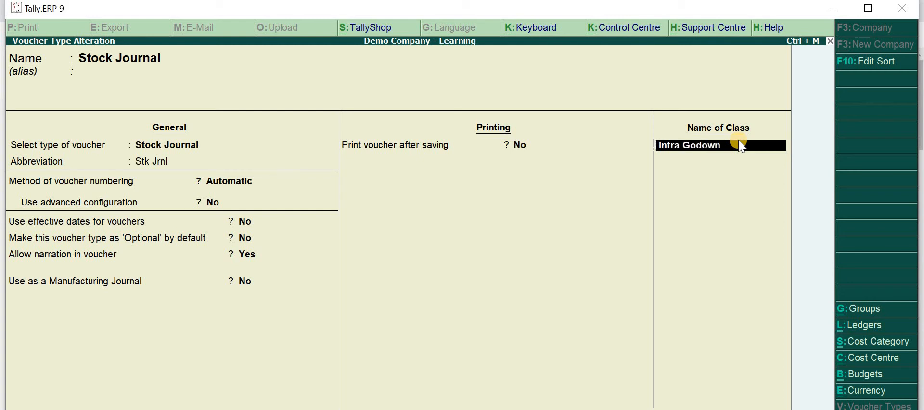
pyautogui.write(' Trasnfer')
pyautogui.press('Return')
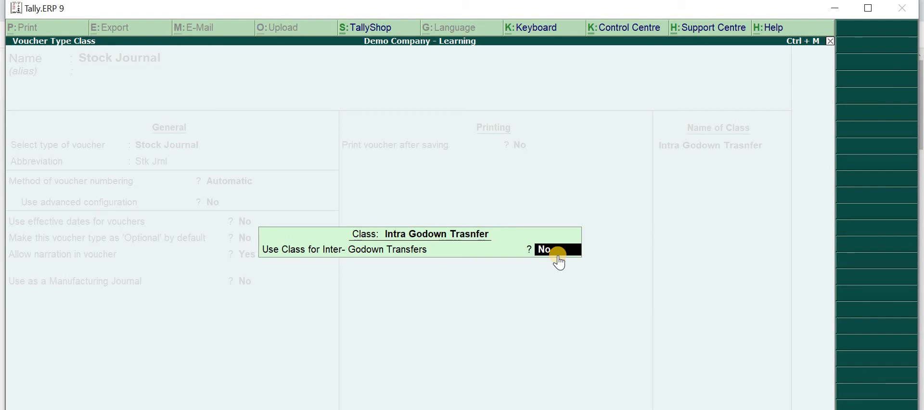
# Enable the class for inter-godown transfers, save the voucher type and return to the Gateway of Tally
pyautogui.write('y')
pyautogui.press('Return')
pyautogui.press('Return')
pyautogui.press('Return')
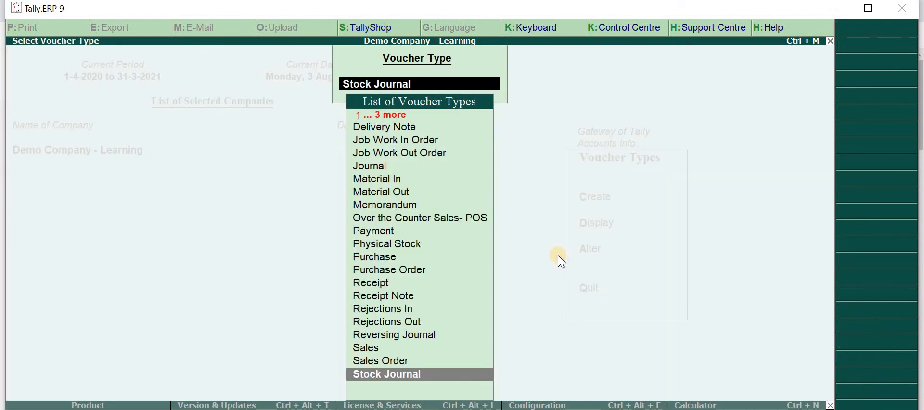
pyautogui.press('Escape')
pyautogui.press('Escape')
pyautogui.press('Escape')
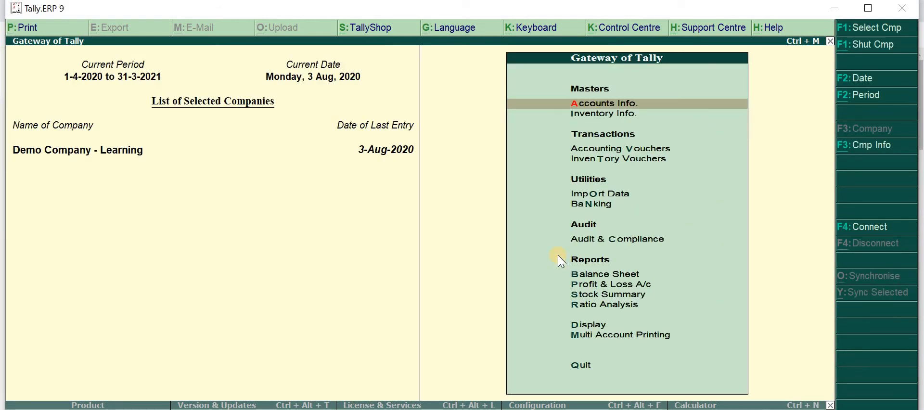
# Start a stock journal with the Intra Godown Trasnfer class and set Room 1 - Accessories as the destination godown
pyautogui.press('v')
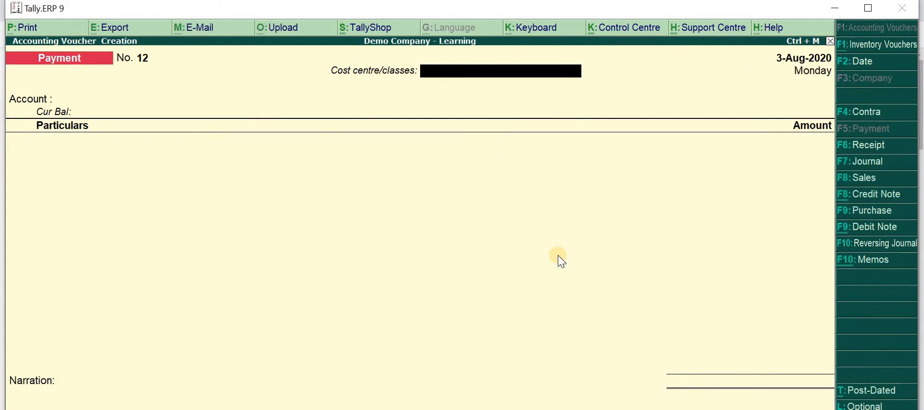
pyautogui.hotkey('alt', 'F7')
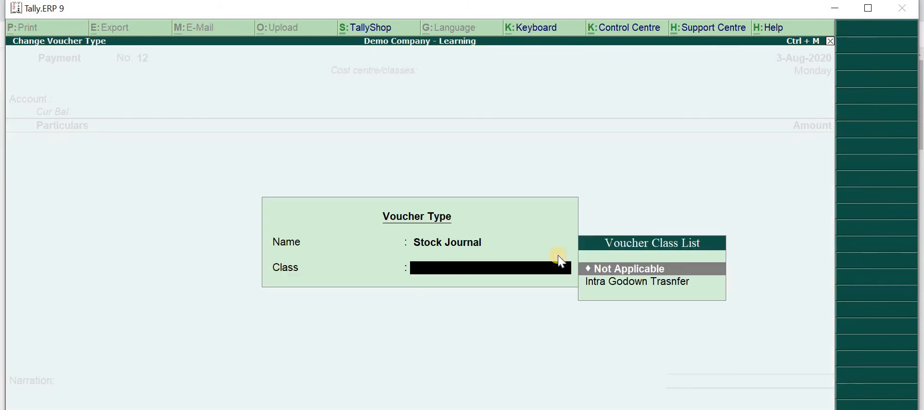
pyautogui.click(619, 282)
pyautogui.press('Return')
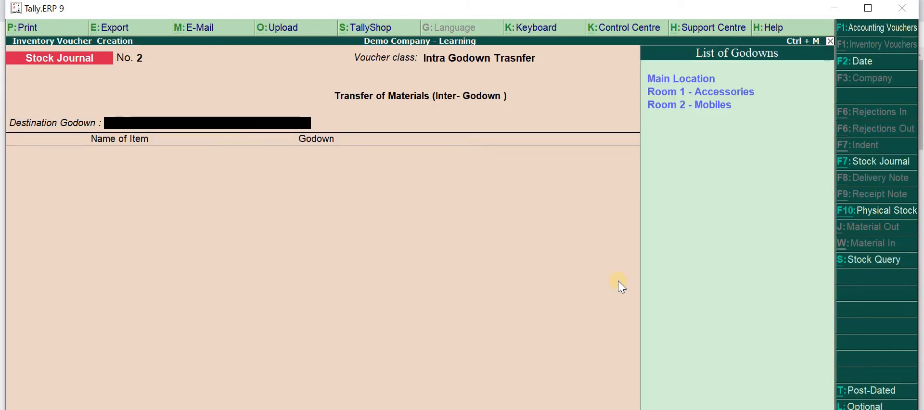
pyautogui.press('Down')
pyautogui.press('Down')
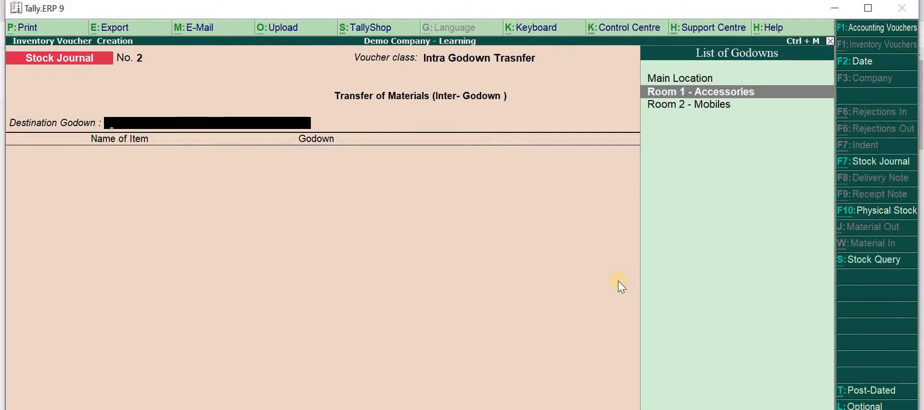
pyautogui.press('Return')
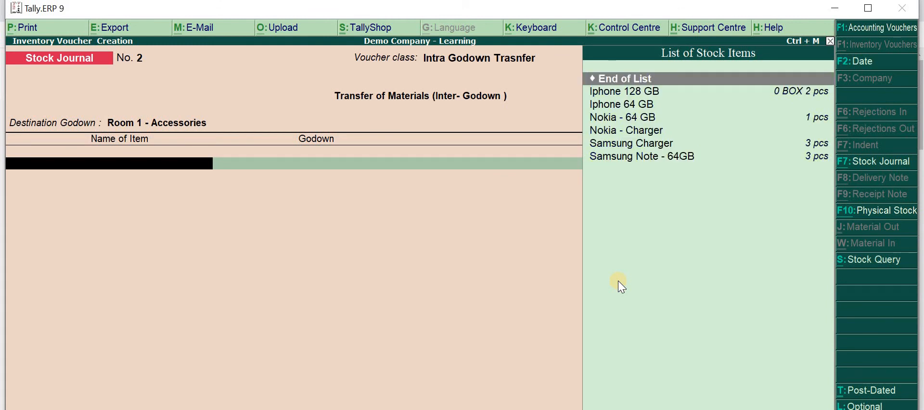
# Add 3 pcs of Samsung Charger from Main Location to the transfer, accepting the default rate and amount
pyautogui.press('Down')
pyautogui.press('Down')
pyautogui.press('Down')
pyautogui.press('Down')
pyautogui.press('Down')
pyautogui.press('Return')
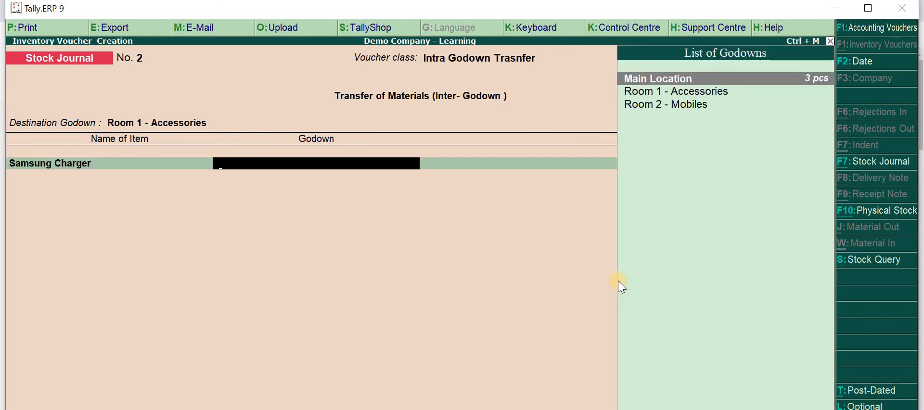
pyautogui.press('Return')
pyautogui.write('3')
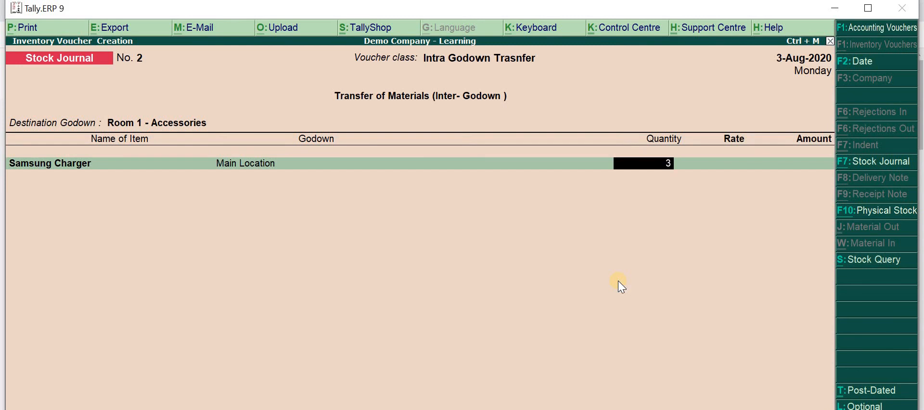
pyautogui.press('Return')
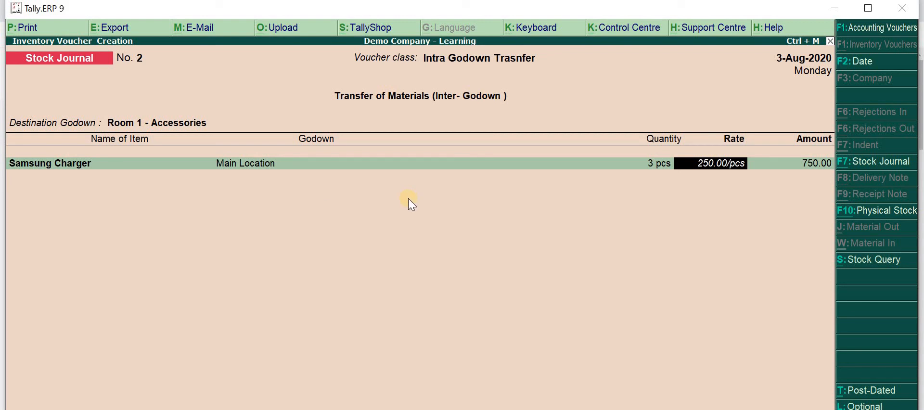
pyautogui.press('Return')
pyautogui.press('Return')
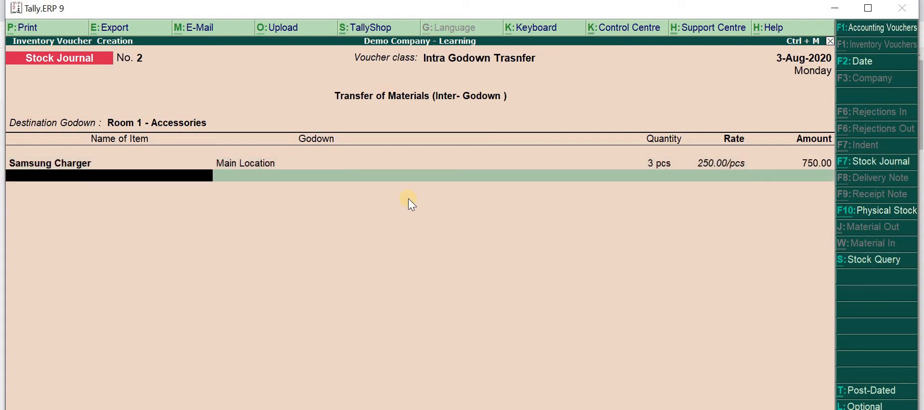
# End the item list, save the stock journal without narration and return to the Gateway of Tally
pyautogui.press('Return')
pyautogui.press('Return')
pyautogui.press('Return')
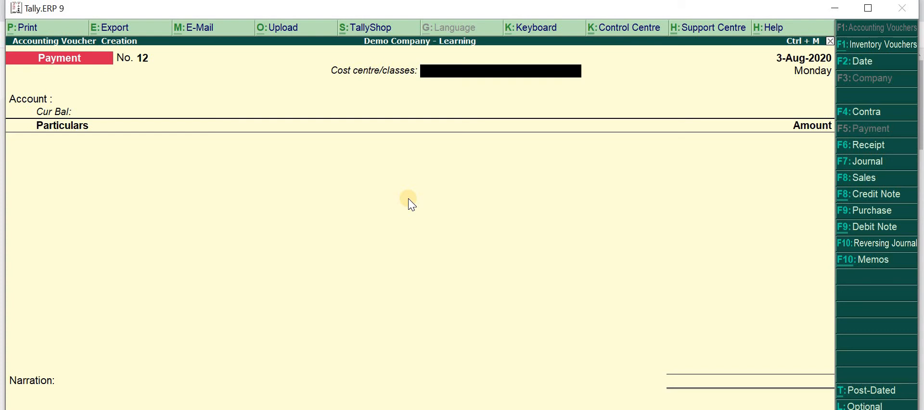
pyautogui.press('Escape')
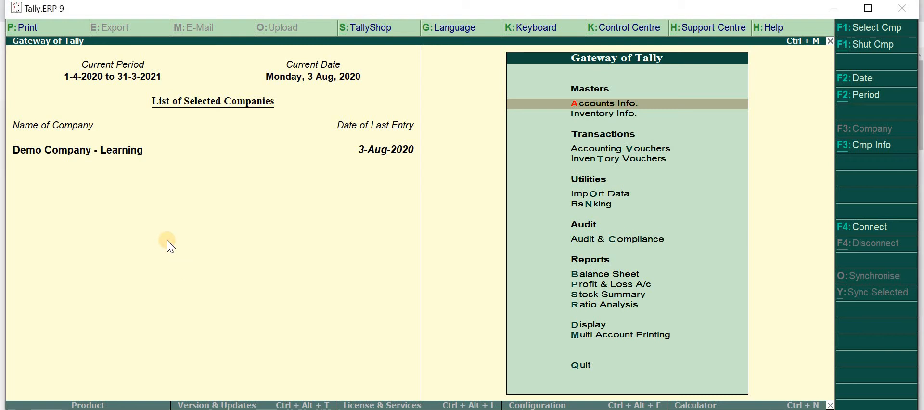
# Open the creation form for a single godown from the inventory masters
pyautogui.press('Down')
pyautogui.press('Return')
pyautogui.press('Down')
pyautogui.press('Down')
pyautogui.press('Down')
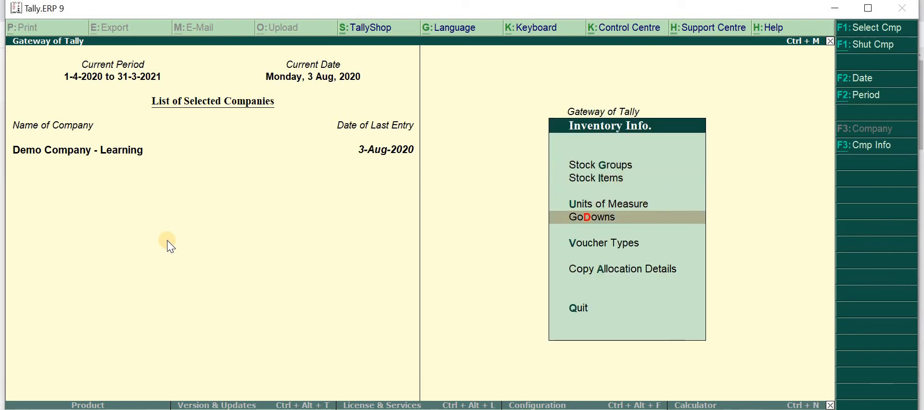
pyautogui.press('Return')
pyautogui.press('Return')
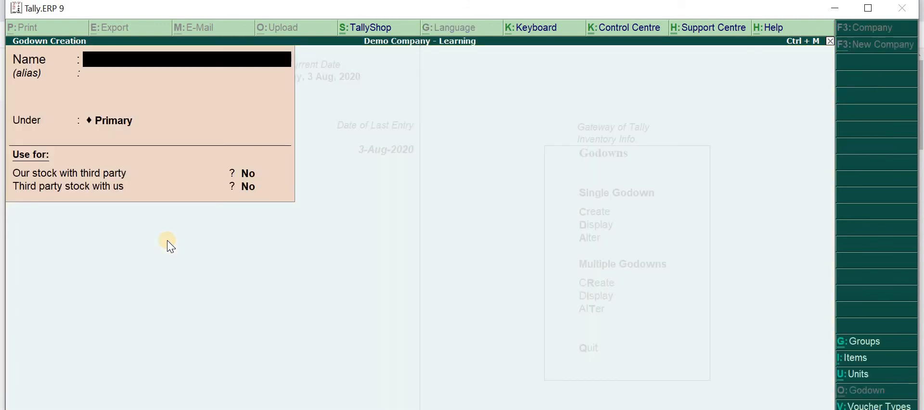
# Name the new godown "Mobile - Room 2 - White Cupboard" and place it under Room 2 - Mobiles
pyautogui.write('Mobile - Room')
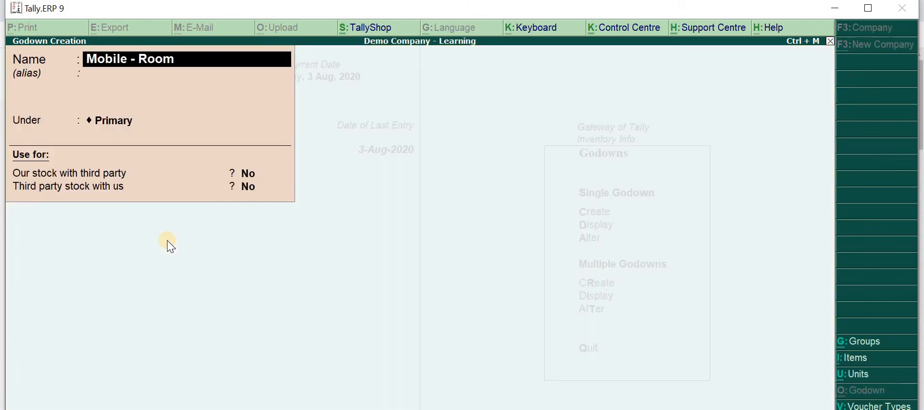
pyautogui.write(' 2 - White')
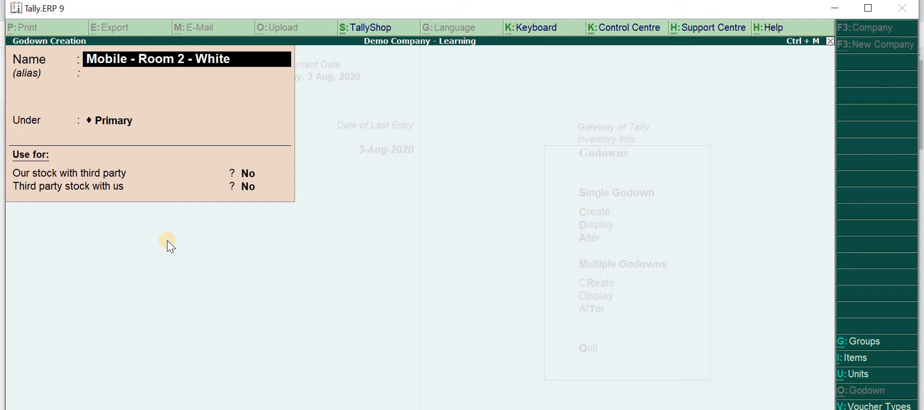
pyautogui.write(' Cupboard')
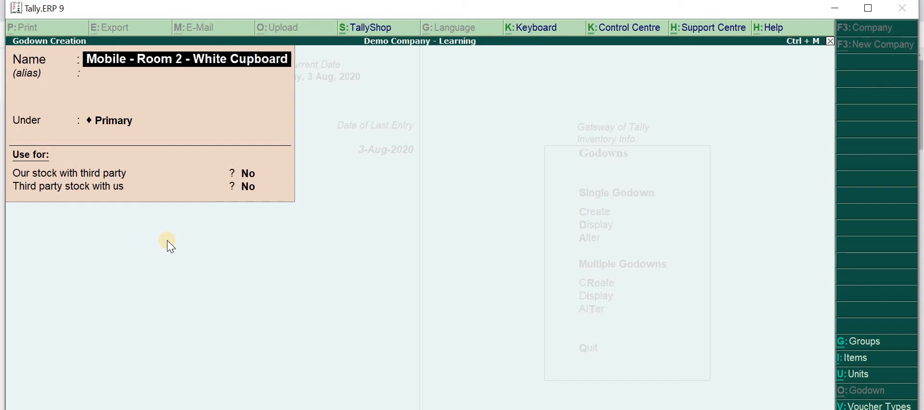
pyautogui.press('Return')
pyautogui.press('Return')
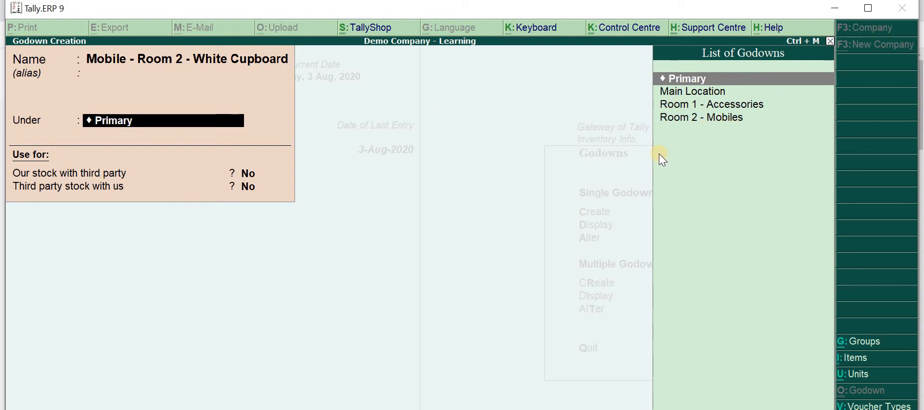
pyautogui.click(728, 118)
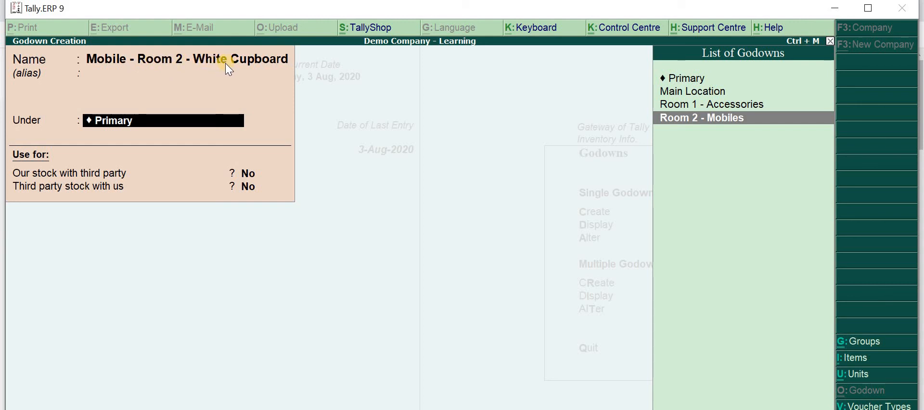
pyautogui.press('Return')
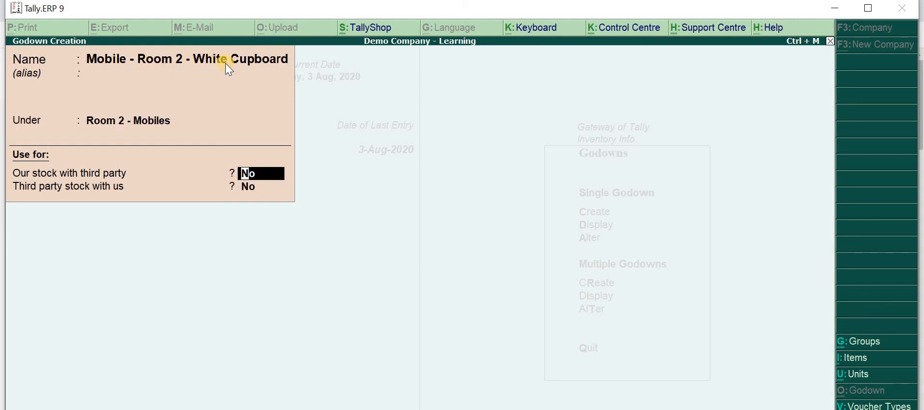
pyautogui.press('Return')
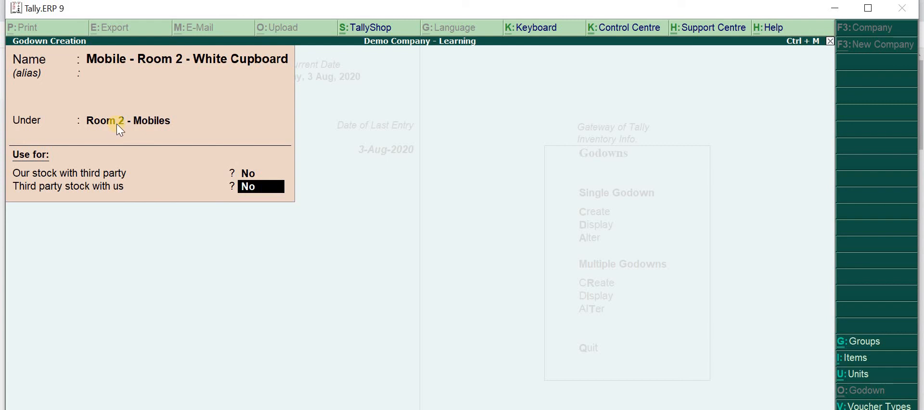
# Open the details of the parent godown Room 2 - Mobiles to check what it is under, and close them without changes
pyautogui.press('Up')
pyautogui.press('Up')
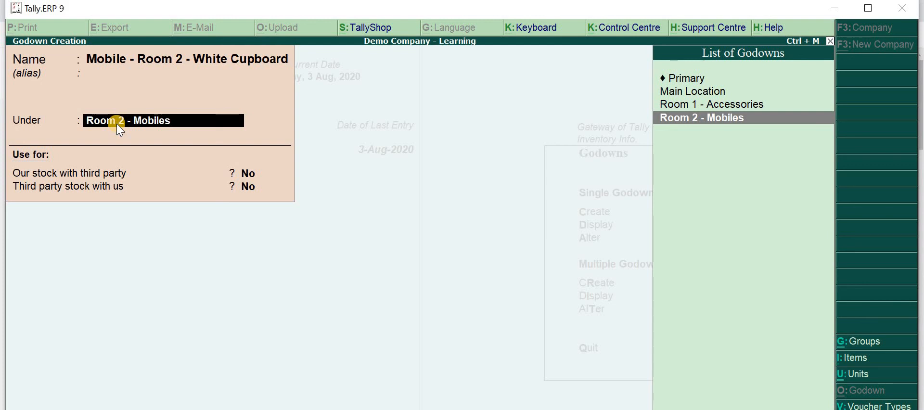
pyautogui.hotkey('ctrl', 'Return')
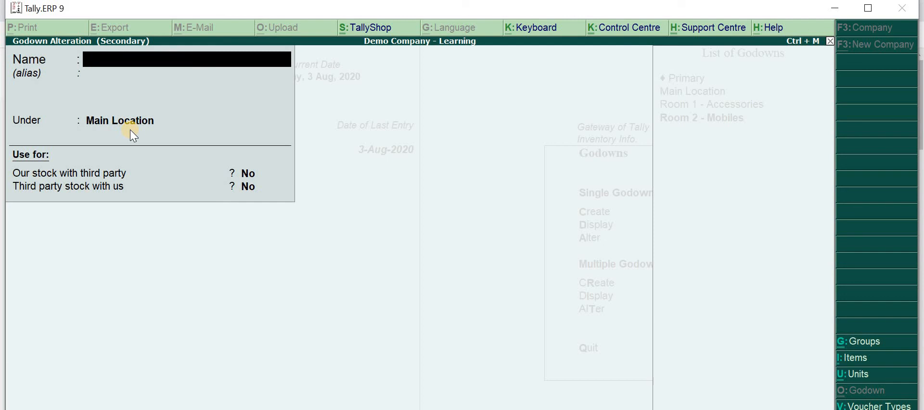
pyautogui.press('Escape')
pyautogui.press('y')
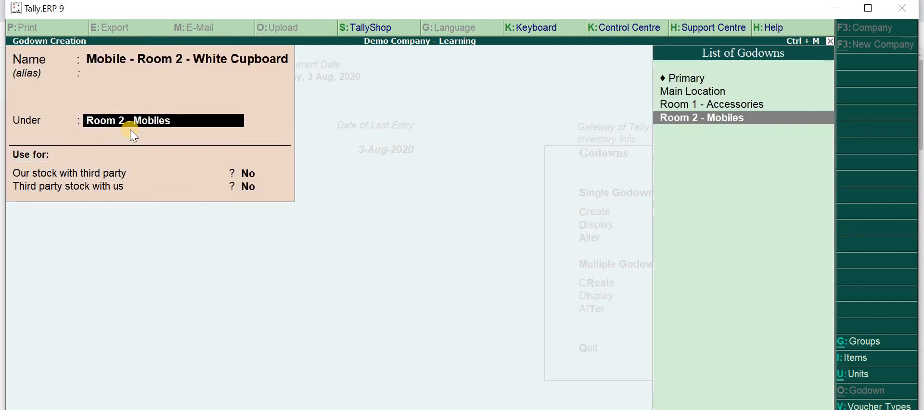
# Save the new godown with both third-party stock options set to No and return to the Gateway of Tally
pyautogui.press('Return')
pyautogui.press('Return')
pyautogui.press('Return')
pyautogui.press('y')
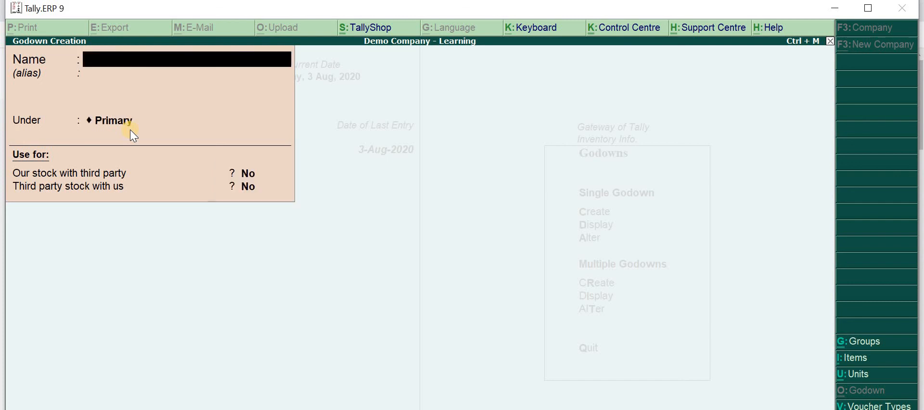
pyautogui.press('Escape')
pyautogui.press('Escape')
pyautogui.press('Escape')
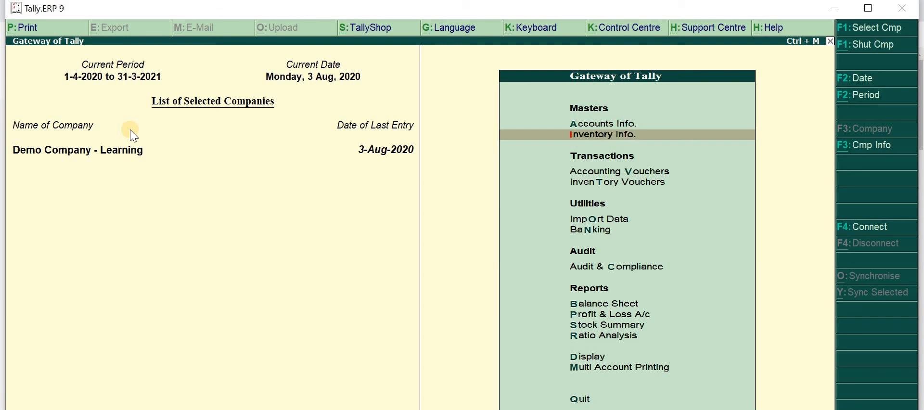
# Start a stock journal with the Intra Godown Trasnfer class and set Mobile - Room 2 - White Cupboard as the destination godown
pyautogui.press('v')
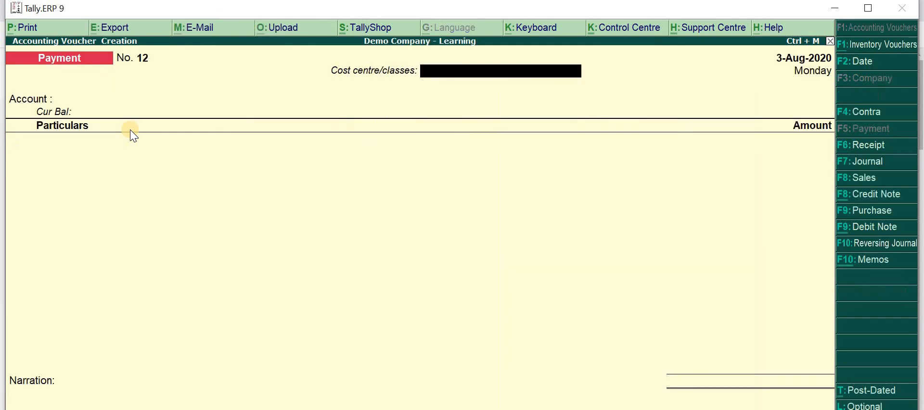
pyautogui.hotkey('alt', 'F7')
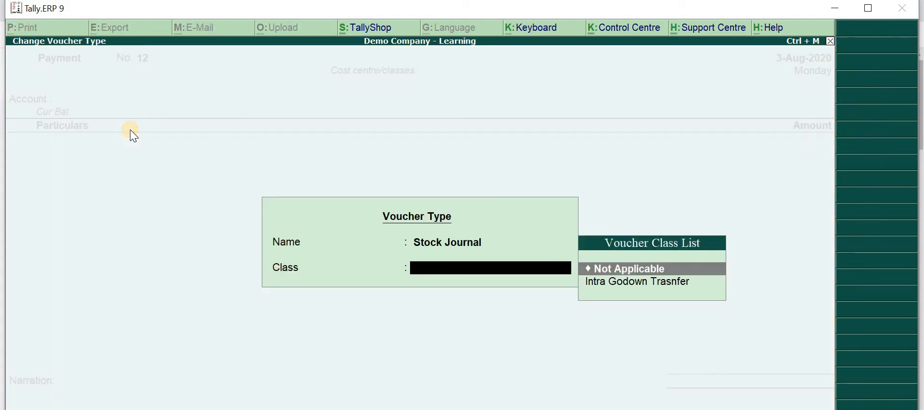
pyautogui.press('Down')
pyautogui.press('Return')
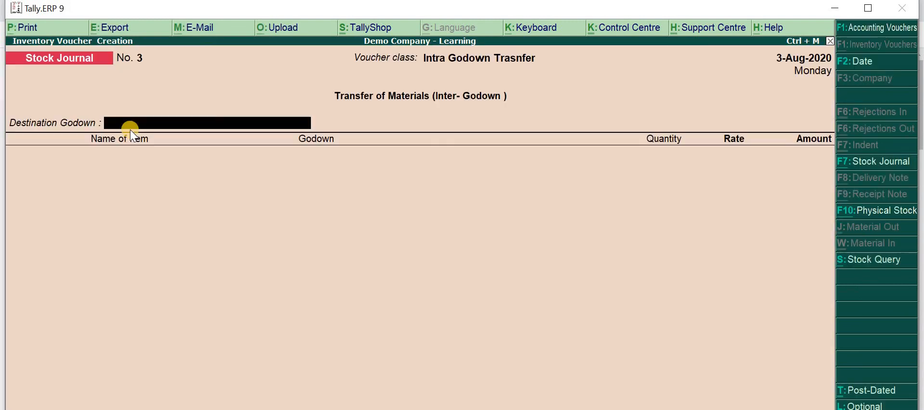
pyautogui.press('Down')
pyautogui.press('Down')
pyautogui.press('Up')
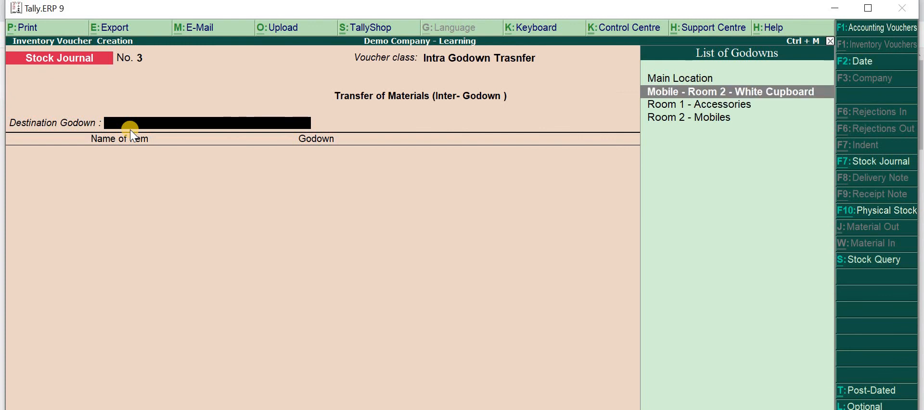
pyautogui.press('Return')
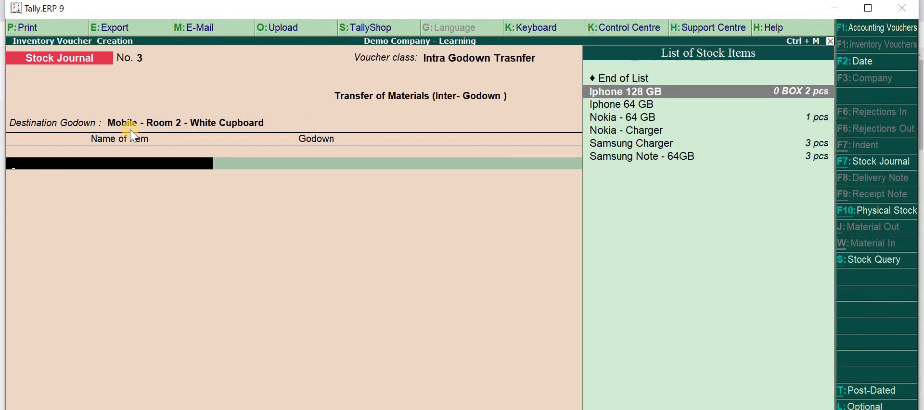
# Add 3 pcs of Samsung Note - 64GB from Room 2 - Mobiles at a rate of 75,000 per piece to the transfer
pyautogui.press('Down')
pyautogui.press('Down')
pyautogui.press('Down')
pyautogui.press('Down')
pyautogui.press('Down')
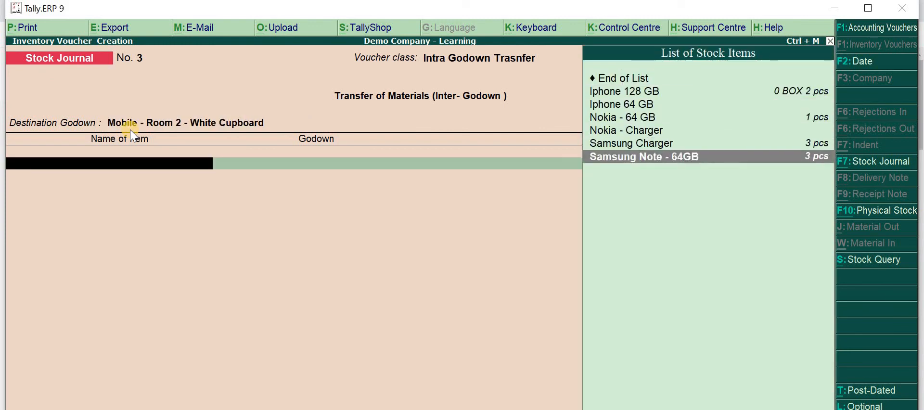
pyautogui.press('Return')
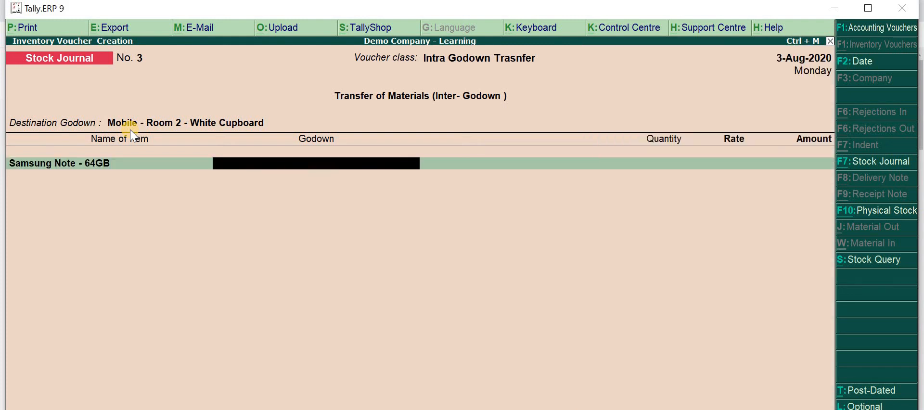
pyautogui.press('Down')
pyautogui.press('Down')
pyautogui.press('Down')
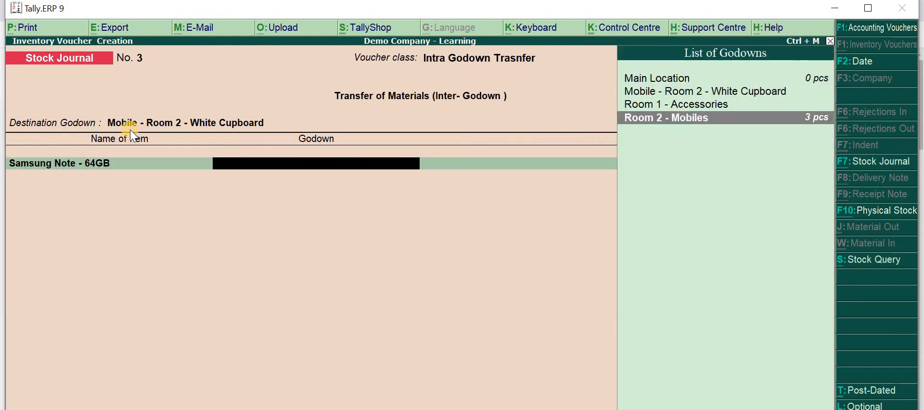
pyautogui.press('Return')
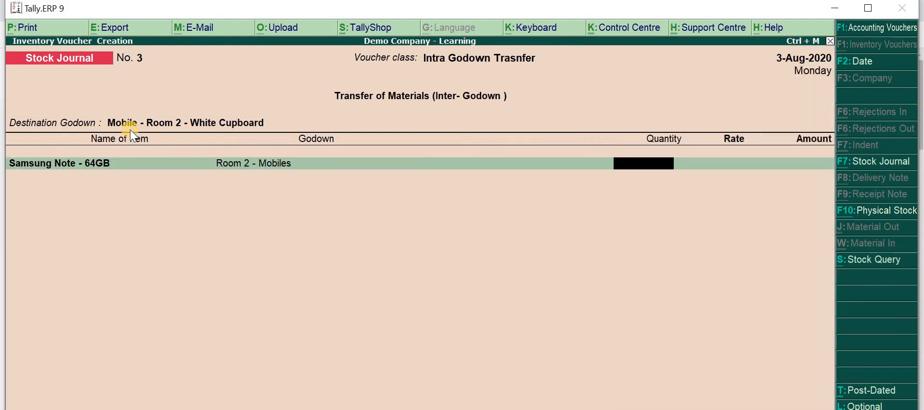
pyautogui.write('3')
pyautogui.press('Return')
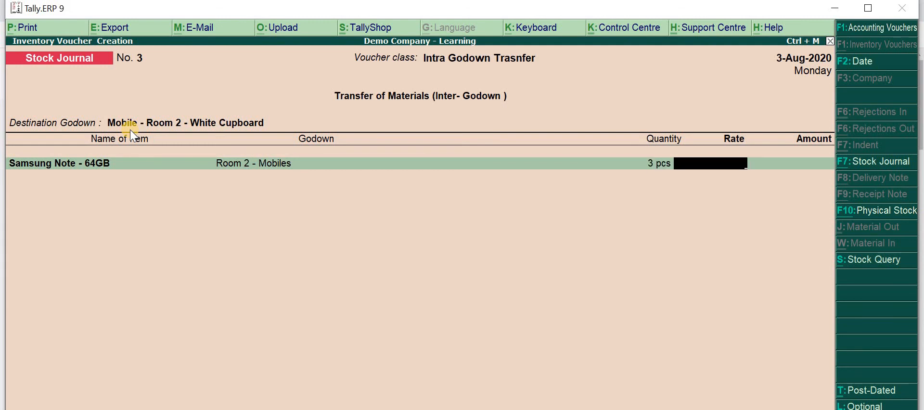
pyautogui.write('75,000')
pyautogui.press('Return')
pyautogui.press('Return')
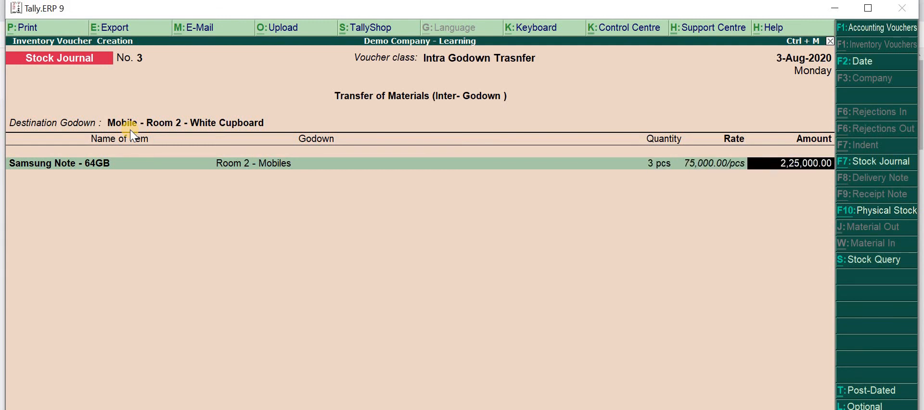
# Add Iphone 128 GB from Room 2 - Mobiles to the transfer with a quantity of 2 pcs
pyautogui.press('Down')
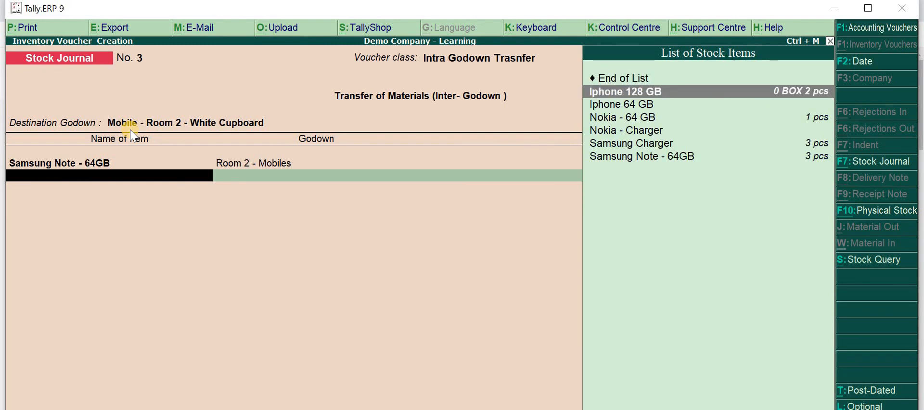
pyautogui.press('Return')
pyautogui.press('Down')
pyautogui.press('Down')
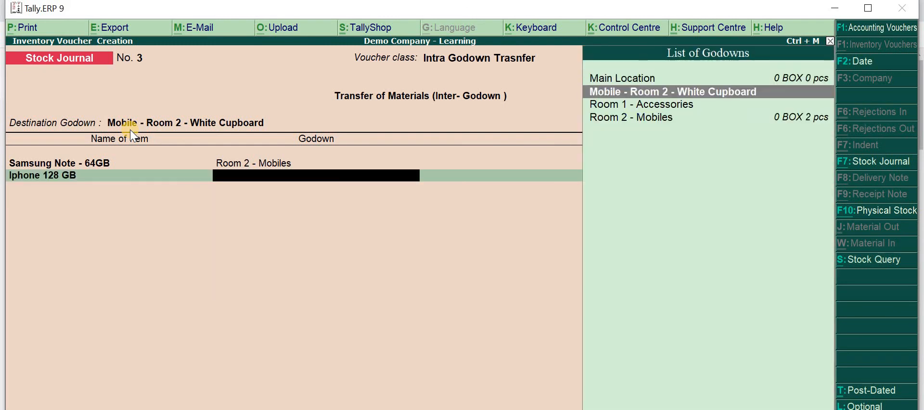
pyautogui.press('Down')
pyautogui.press('Down')
pyautogui.press('Return')
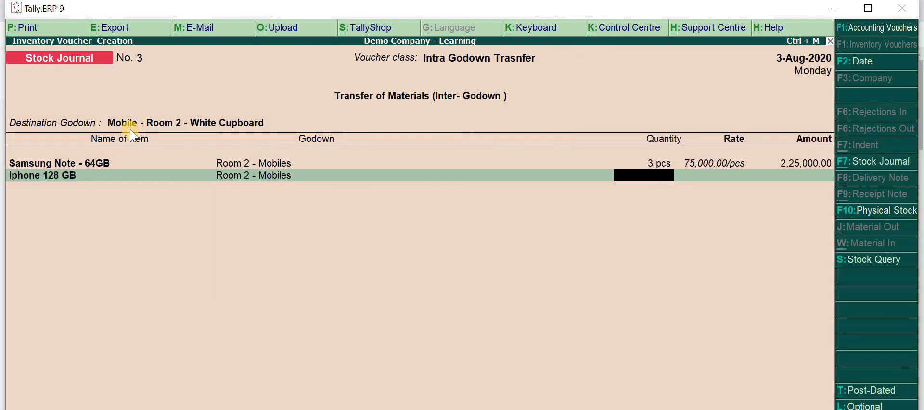
pyautogui.write('2')
pyautogui.press('Return')
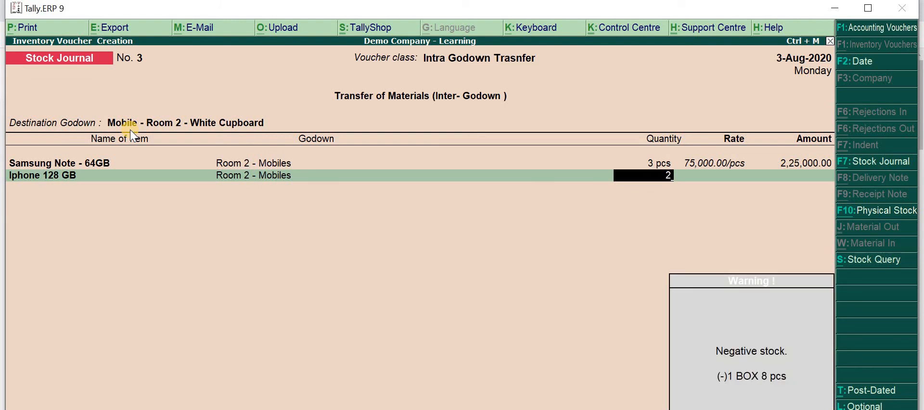
pyautogui.press('Return')
pyautogui.press('BackSpace')
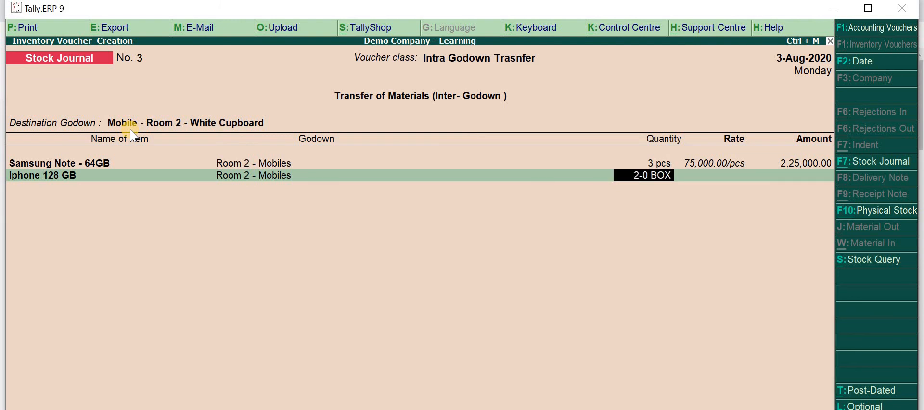
pyautogui.write('2 pcs')
pyautogui.press('Return')
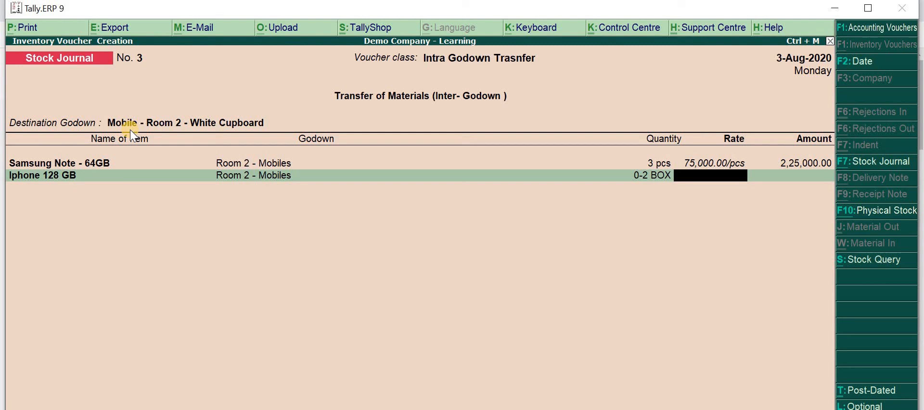
# Set the Iphone 128 GB rate to 1,00,000 per piece
pyautogui.write('100000')
pyautogui.press('Return')
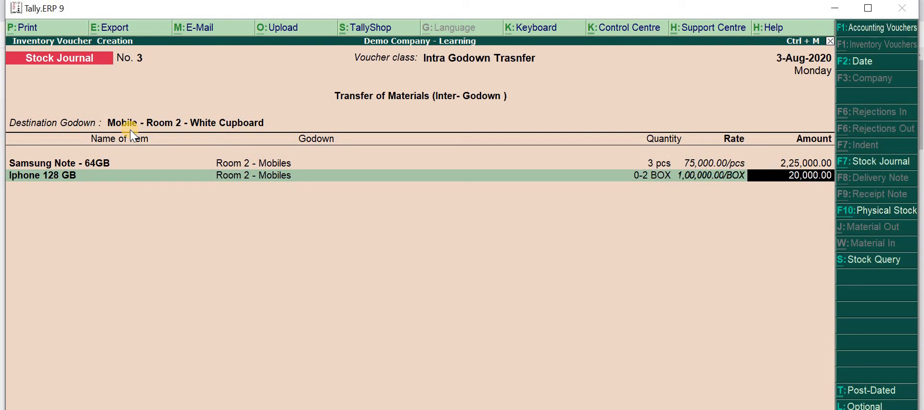
pyautogui.press('BackSpace')
pyautogui.write('1000000')
pyautogui.press('Up')
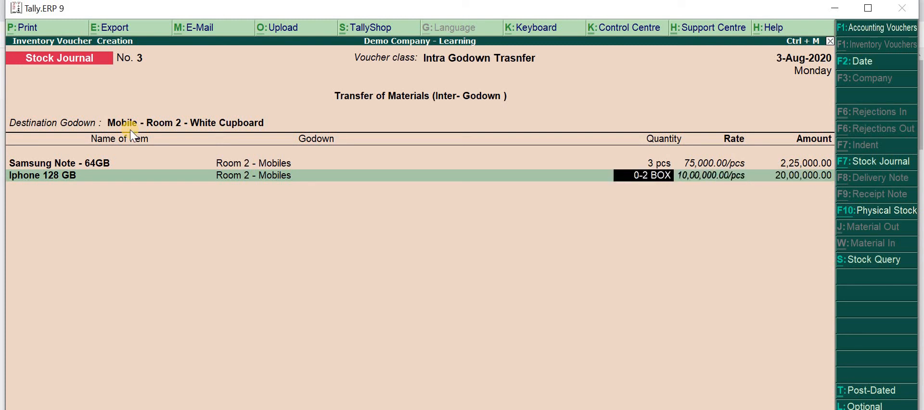
pyautogui.press('Return')
pyautogui.write('1,0')
pyautogui.write('0,000')
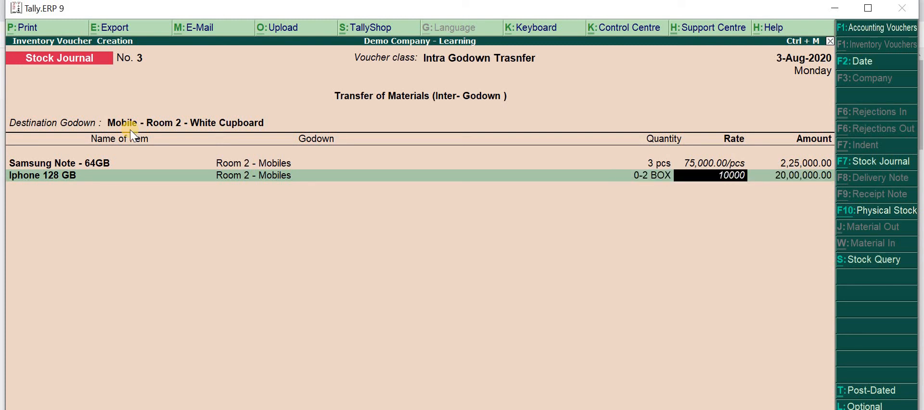
pyautogui.press('Return')
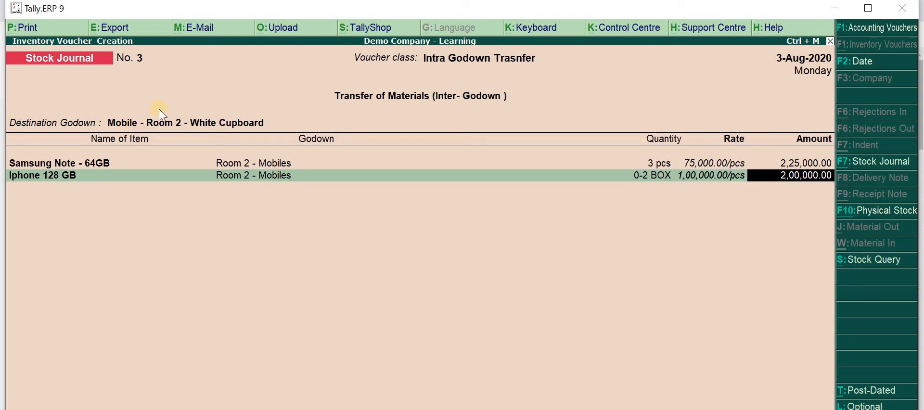
# Accept the Iphone 128 GB amount, end the item list and save the stock journal without narration
pyautogui.press('Return')
pyautogui.press('Return')
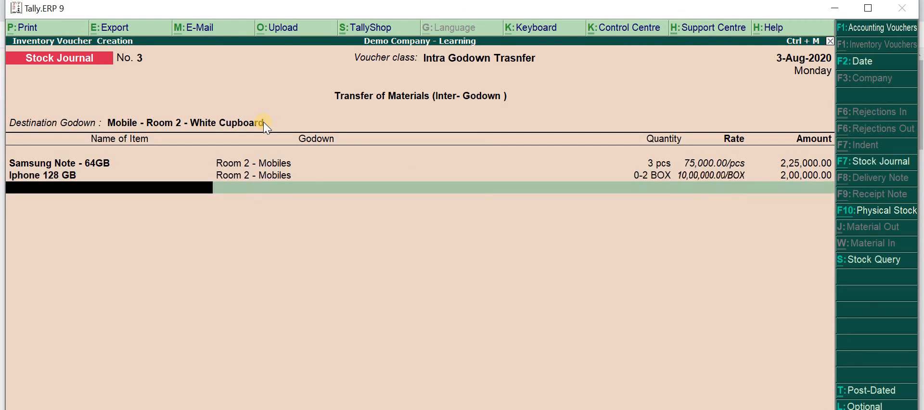
pyautogui.press('Return')
pyautogui.press('Return')
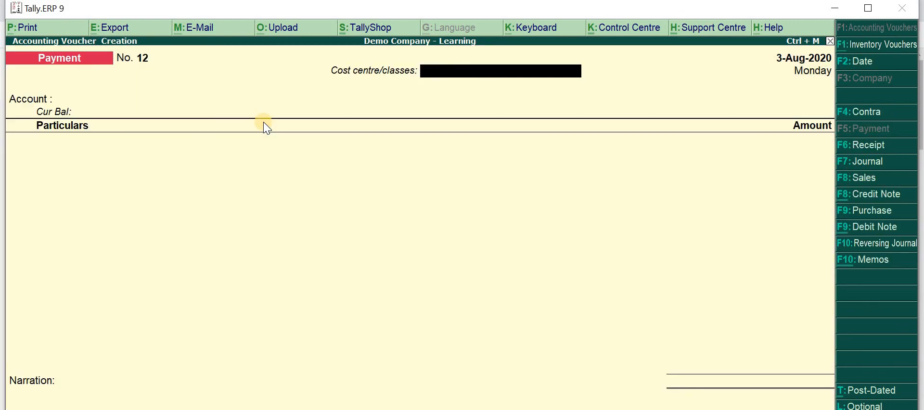
# Leave the voucher screen and open the Godown Summary for Main Location in detailed view
pyautogui.press('Escape')
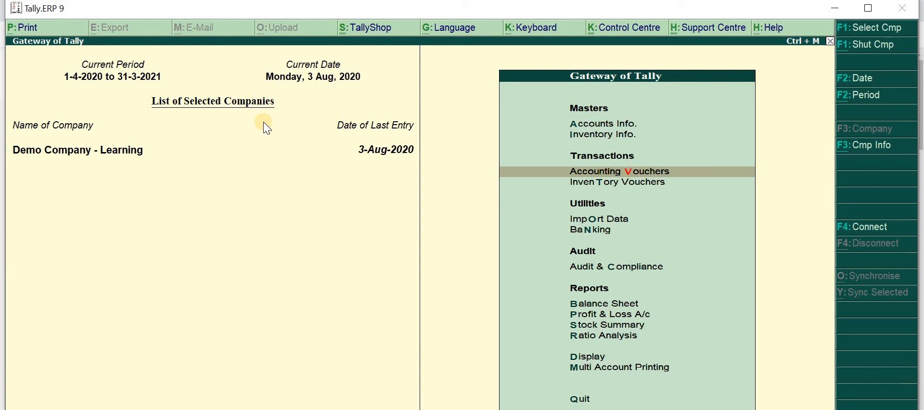
pyautogui.press('d')
pyautogui.press('e')
pyautogui.press('Return')
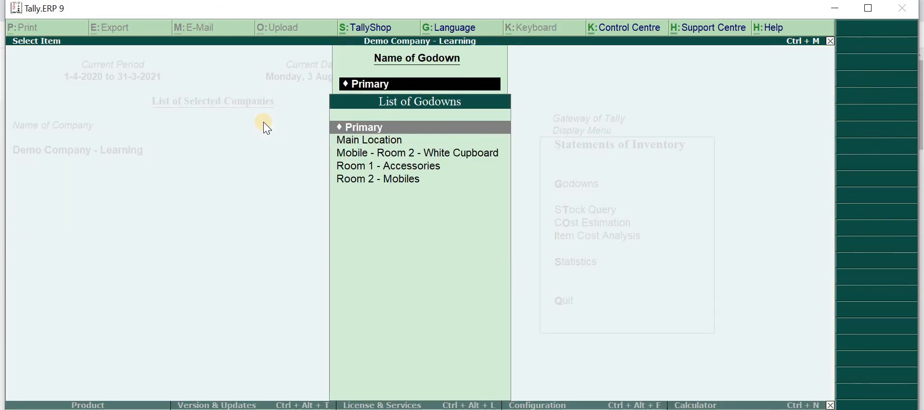
pyautogui.press('Down')
pyautogui.press('Down')
pyautogui.press('Down')
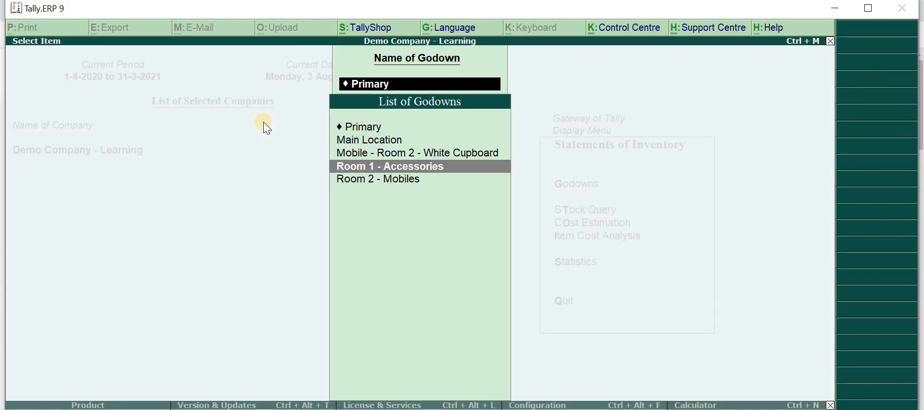
pyautogui.press('Up')
pyautogui.press('Up')
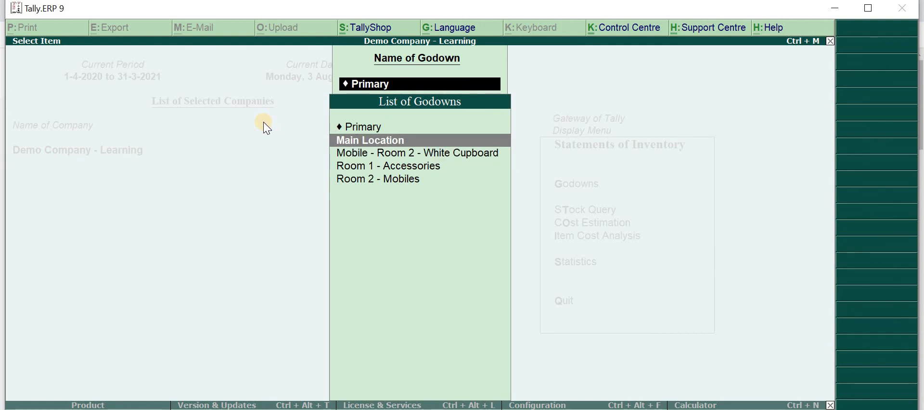
pyautogui.press('Return')
pyautogui.hotkey('alt', 'F1')
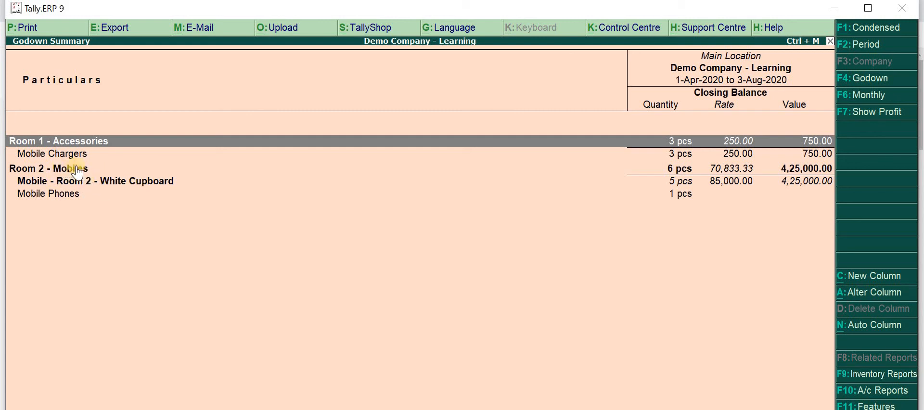
# Expand Mobile - Room 2 - White Cupboard and its Mobile Phones group to view the individual stock items
pyautogui.click(55, 170)
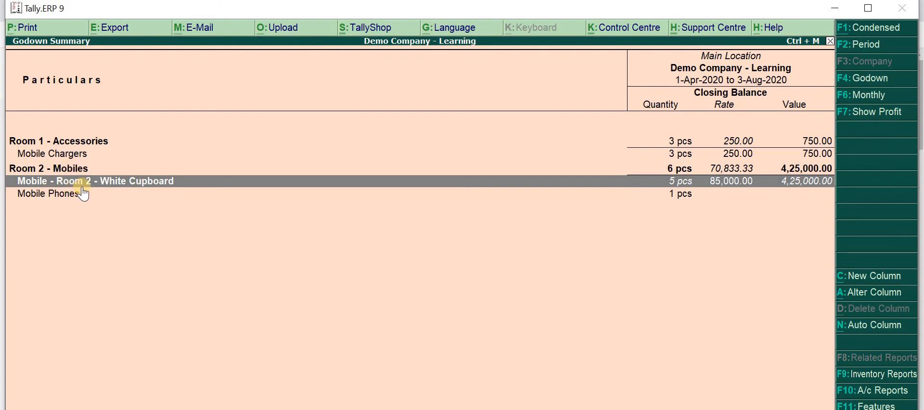
pyautogui.press('Down')
pyautogui.press('Up')
pyautogui.press('Return')
pyautogui.press('Down')
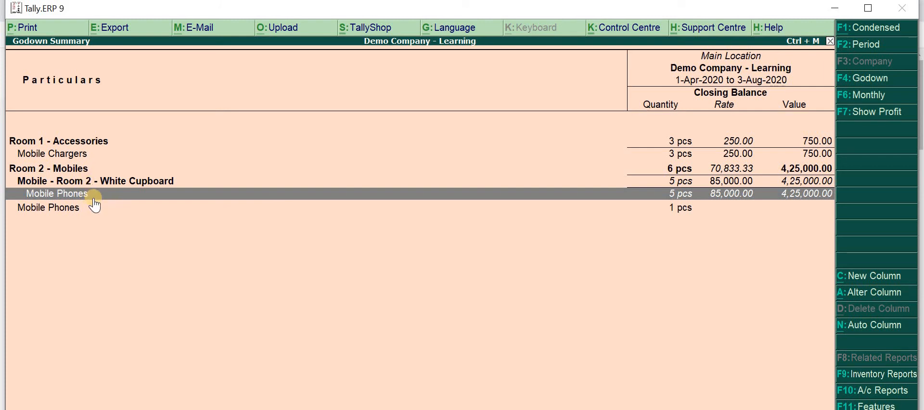
pyautogui.press('Return')
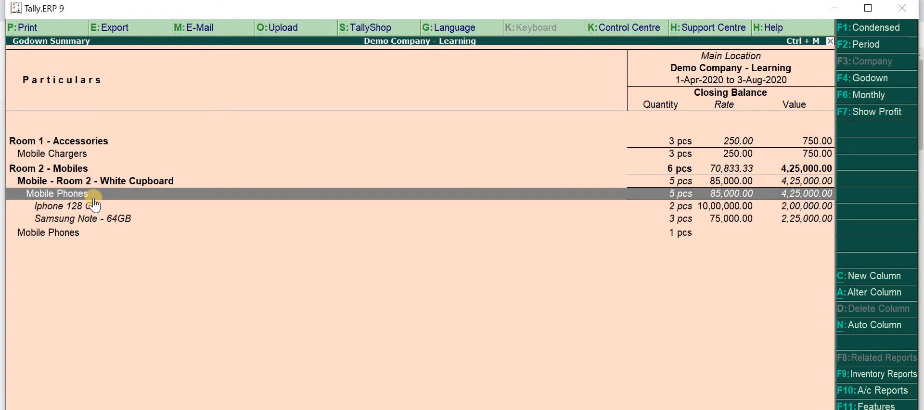
# Expand the Mobile Phones group held directly under Room 2 - Mobiles, review its items and select the Room 2 - Mobiles row
pyautogui.press('Down')
pyautogui.press('Down')
pyautogui.press('Down')
pyautogui.press('Return')
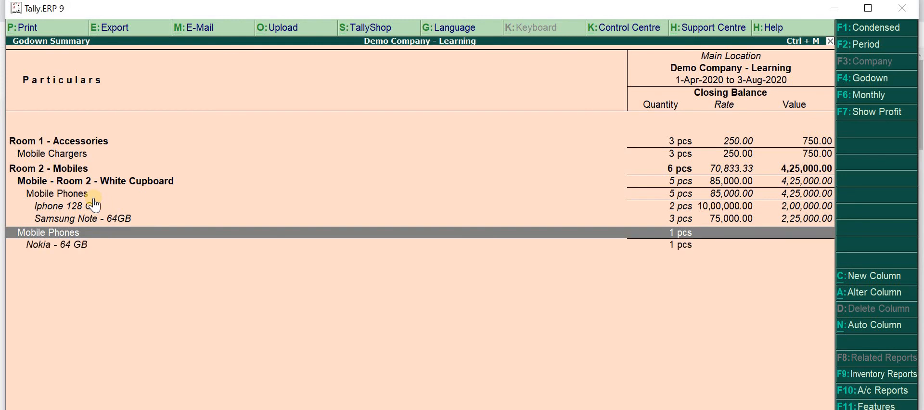
pyautogui.press('Down')
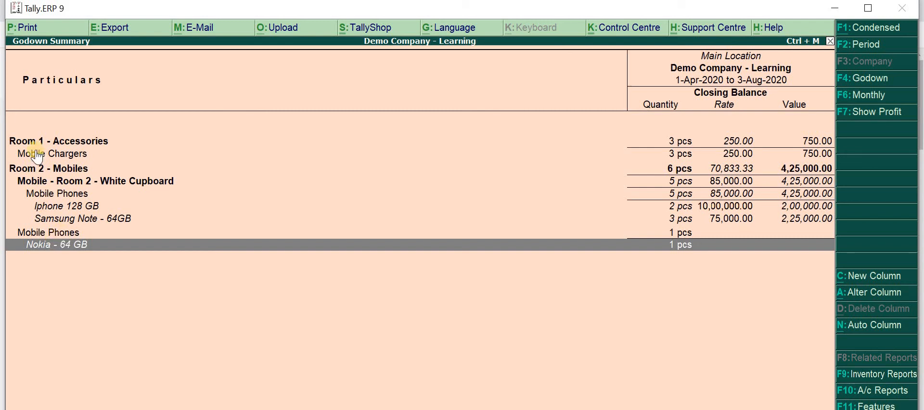
pyautogui.click(27, 170)
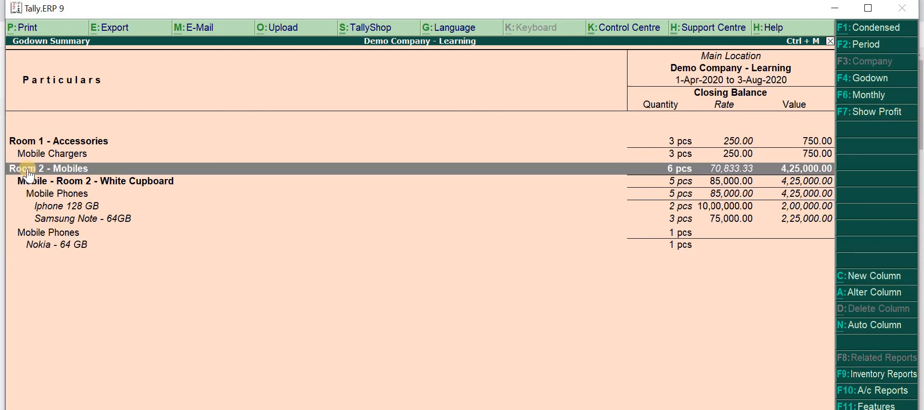